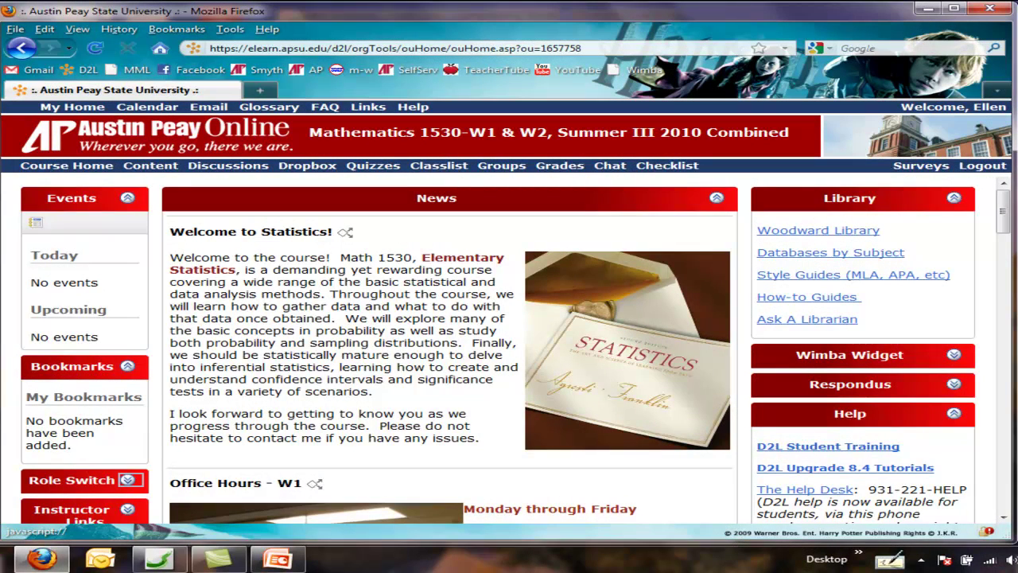
Open the Course Home page and look through its news items, including office hours, the due-date schedule and getting-started information
{"action": "left_click", "coordinate": [62, 168]}
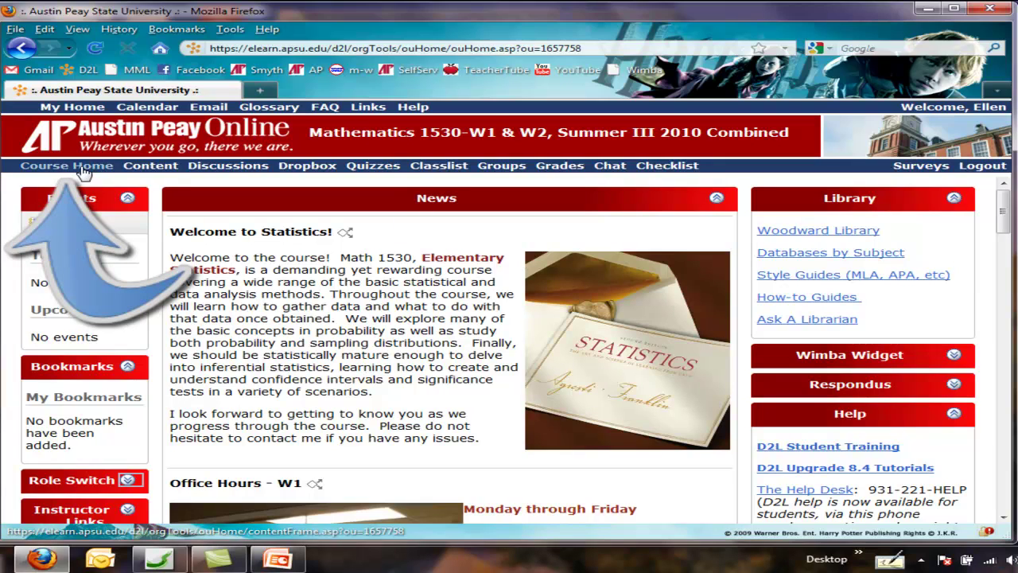
{"action": "scroll", "coordinate": [398, 413], "scroll_direction": "down", "scroll_amount": 9}
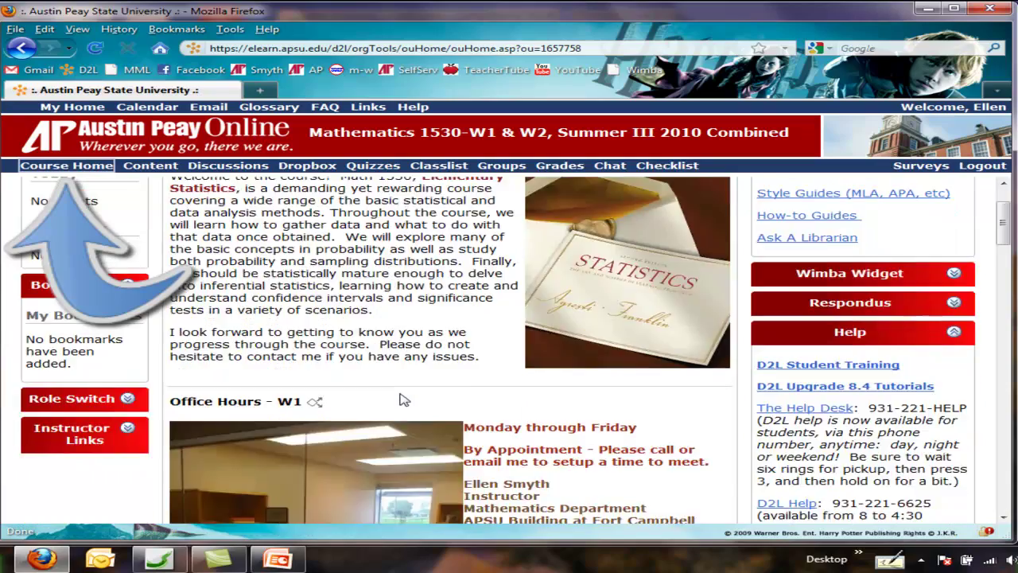
{"action": "scroll", "coordinate": [402, 393], "scroll_direction": "down", "scroll_amount": 15}
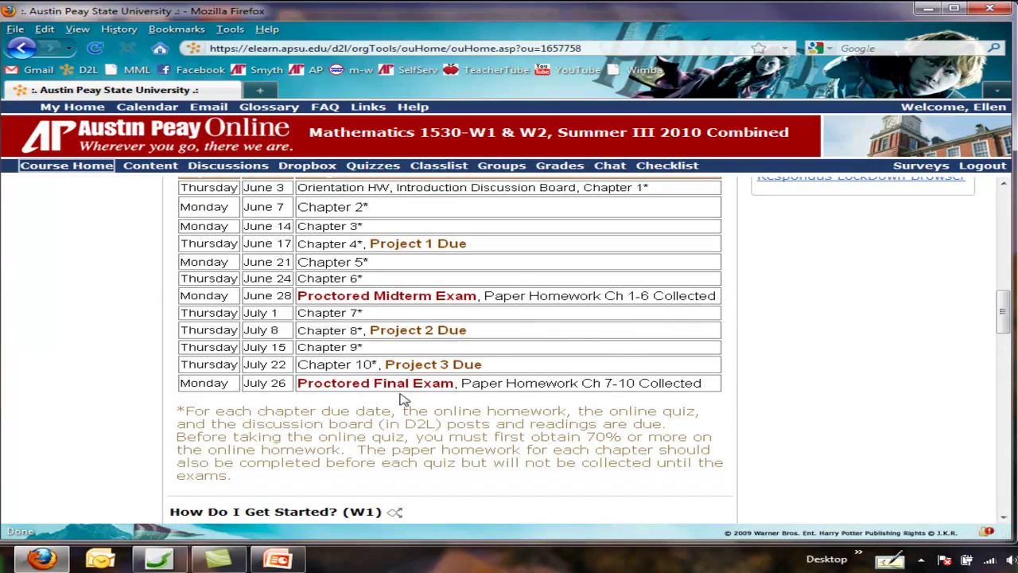
{"action": "scroll", "coordinate": [402, 399], "scroll_direction": "down", "scroll_amount": 8}
{"action": "scroll", "coordinate": [401, 402], "scroll_direction": "up", "scroll_amount": 16}
{"action": "scroll", "coordinate": [401, 401], "scroll_direction": "up", "scroll_amount": 8}
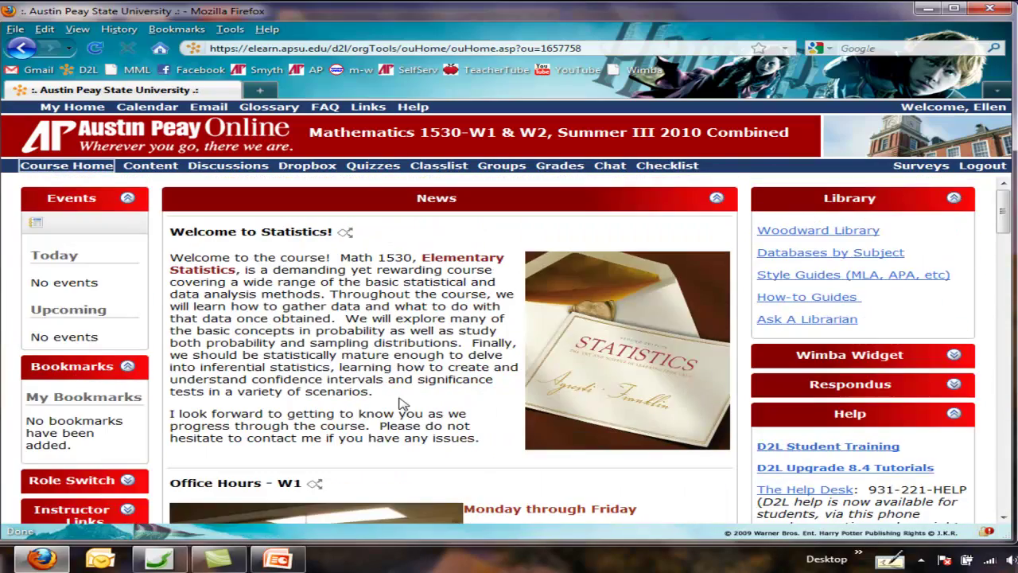
Open the course Content and look through the weekly chapter modules in the table of contents
{"action": "left_click", "coordinate": [159, 174]}
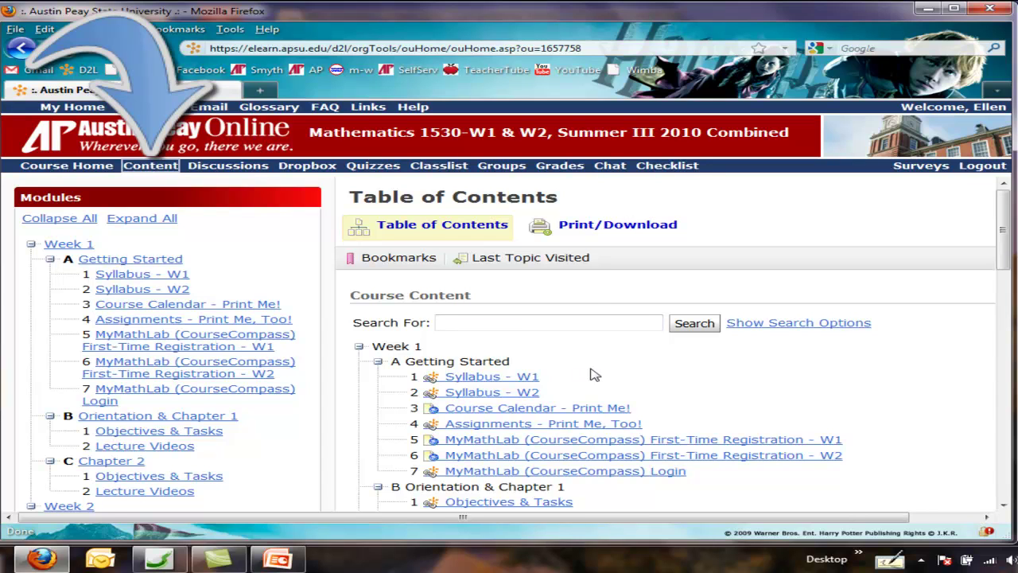
{"action": "scroll", "coordinate": [592, 374], "scroll_direction": "down", "scroll_amount": 2}
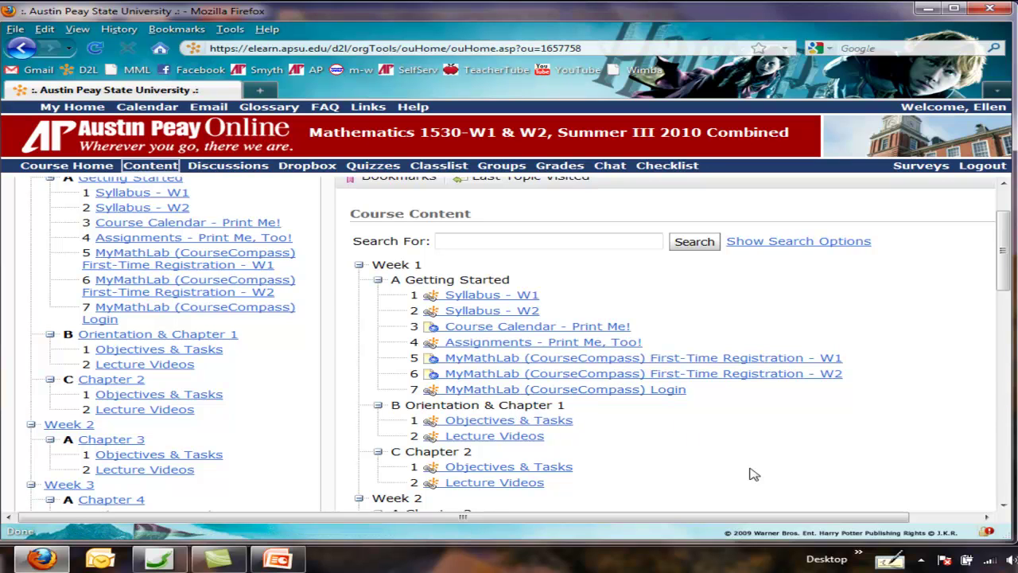
{"action": "scroll", "coordinate": [746, 457], "scroll_direction": "down", "scroll_amount": 4}
{"action": "scroll", "coordinate": [747, 455], "scroll_direction": "down", "scroll_amount": 2}
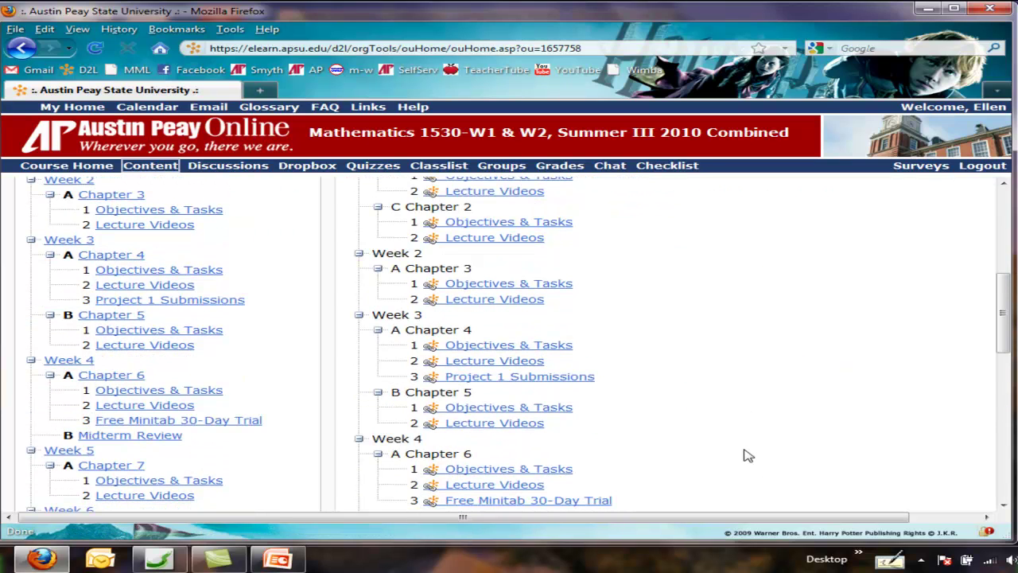
{"action": "scroll", "coordinate": [748, 454], "scroll_direction": "up", "scroll_amount": 4}
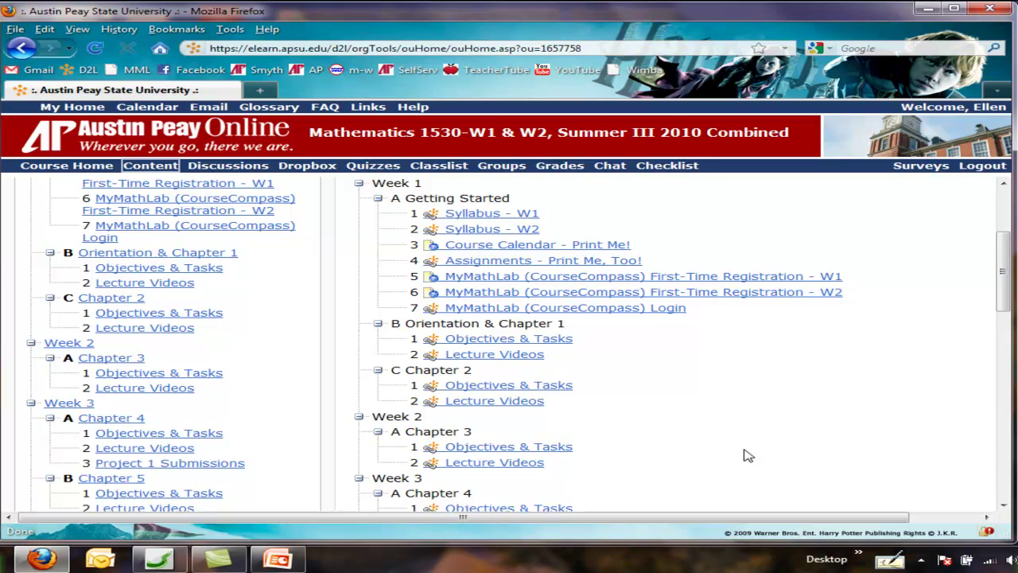
{"action": "scroll", "coordinate": [747, 455], "scroll_direction": "down", "scroll_amount": 2}
{"action": "scroll", "coordinate": [748, 455], "scroll_direction": "down", "scroll_amount": 10}
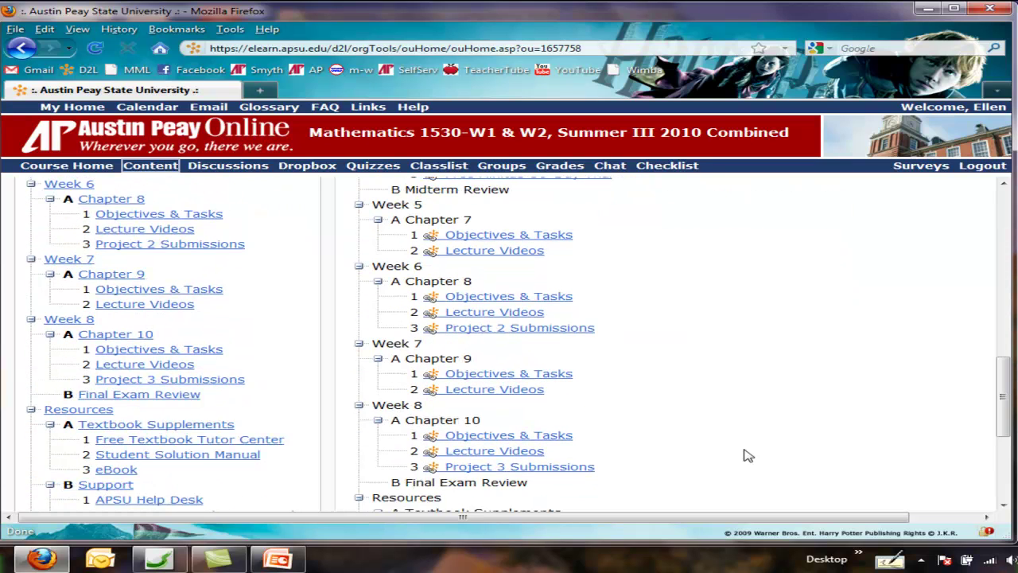
{"action": "scroll", "coordinate": [747, 455], "scroll_direction": "down", "scroll_amount": 2}
{"action": "scroll", "coordinate": [744, 453], "scroll_direction": "up", "scroll_amount": 8}
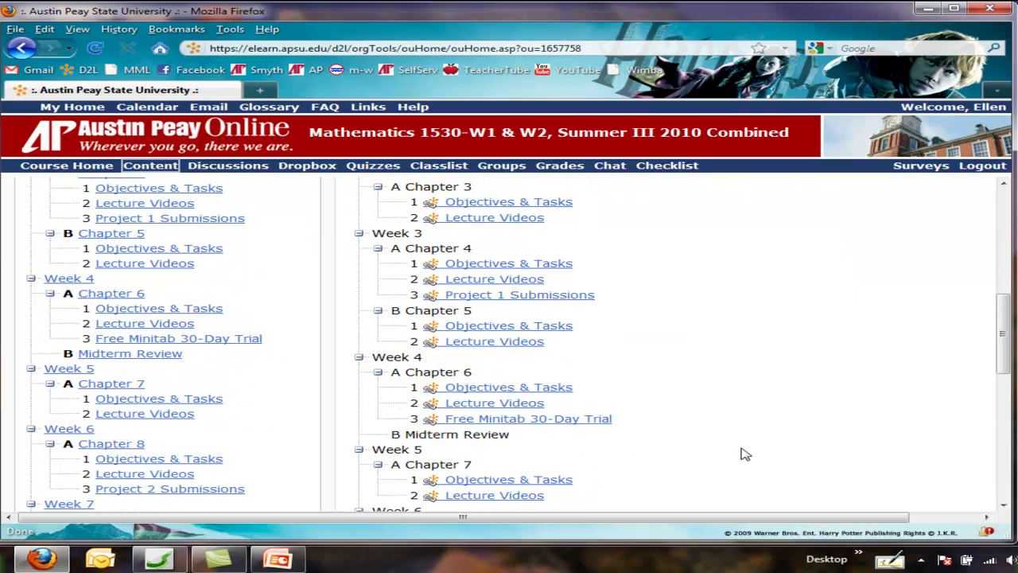
{"action": "scroll", "coordinate": [744, 453], "scroll_direction": "up", "scroll_amount": 2}
{"action": "scroll", "coordinate": [747, 453], "scroll_direction": "up", "scroll_amount": 2}
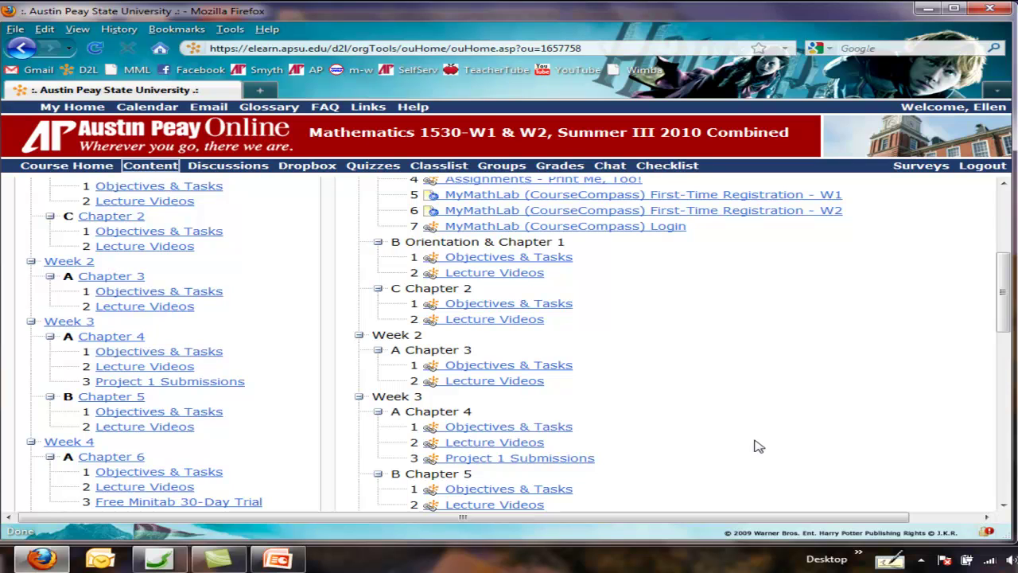
Examine the Resources section of the table of contents, covering textbook supplements, support and Wimba archives
{"action": "scroll", "coordinate": [759, 443], "scroll_direction": "down", "scroll_amount": 9}
{"action": "scroll", "coordinate": [770, 438], "scroll_direction": "down", "scroll_amount": 6}
{"action": "scroll", "coordinate": [774, 438], "scroll_direction": "down", "scroll_amount": 3}
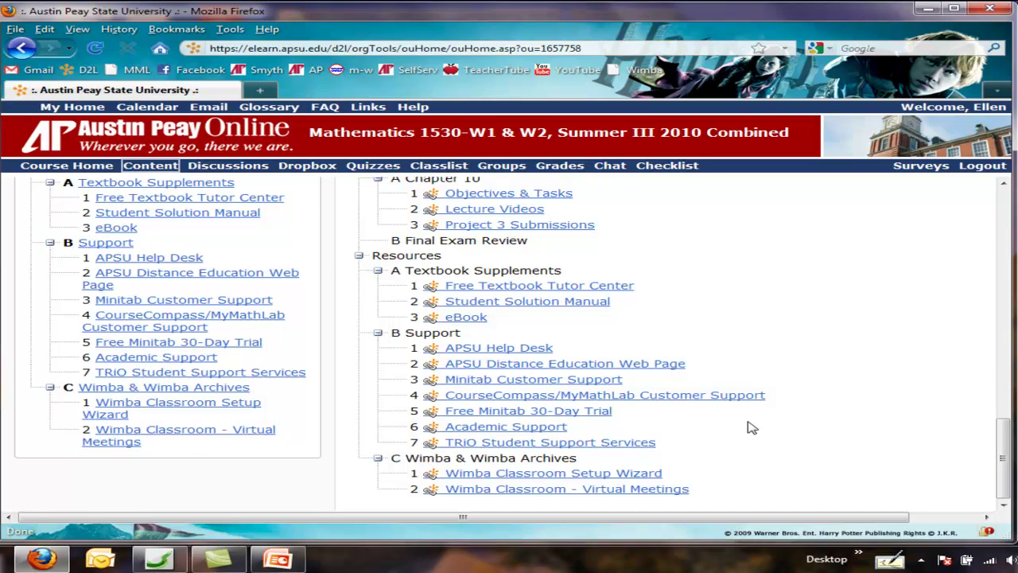
Open the Syllabus - W2 topic under Week 1 Getting Started and read down to Assessment and Grading
{"action": "scroll", "coordinate": [751, 425], "scroll_direction": "up", "scroll_amount": 10}
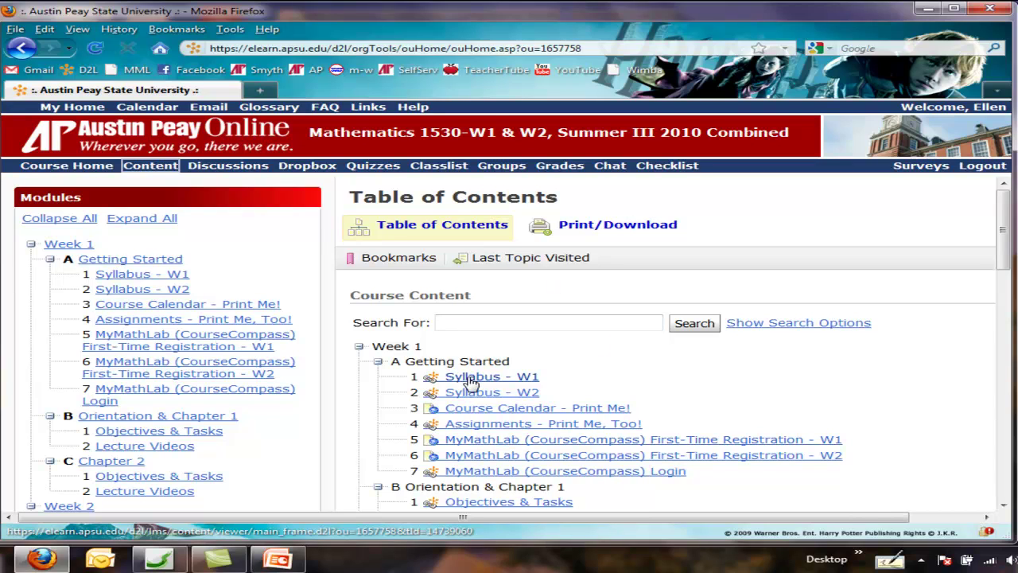
{"action": "scroll", "coordinate": [141, 397], "scroll_direction": "down", "scroll_amount": 10}
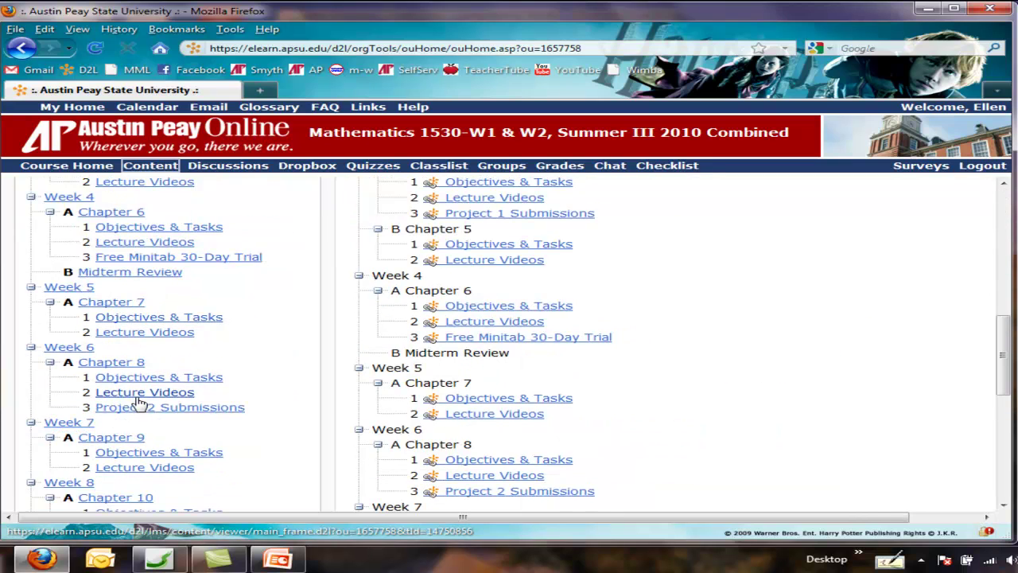
{"action": "scroll", "coordinate": [127, 405], "scroll_direction": "up", "scroll_amount": 2}
{"action": "scroll", "coordinate": [466, 391], "scroll_direction": "up", "scroll_amount": 8}
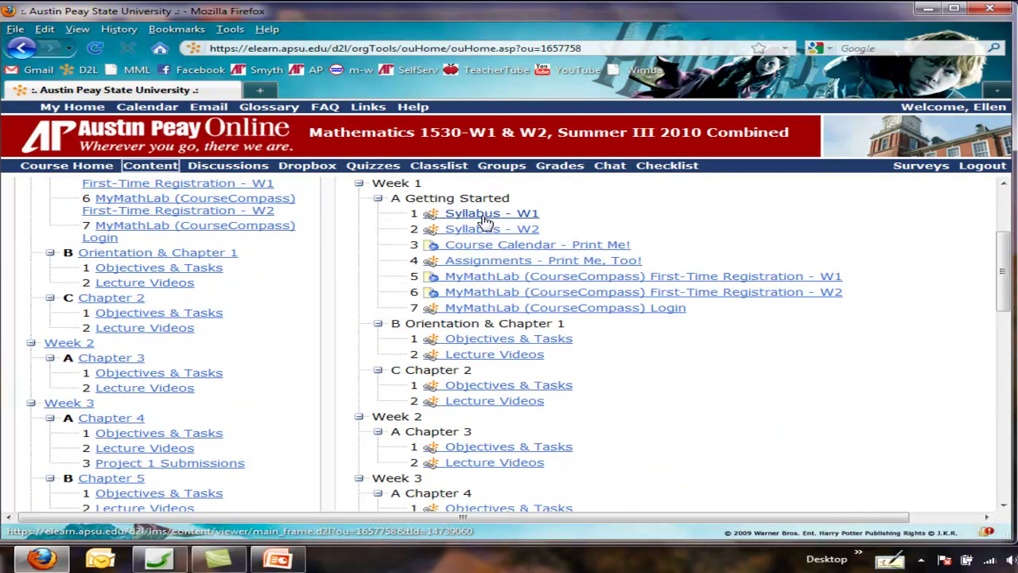
{"action": "left_click", "coordinate": [497, 232]}
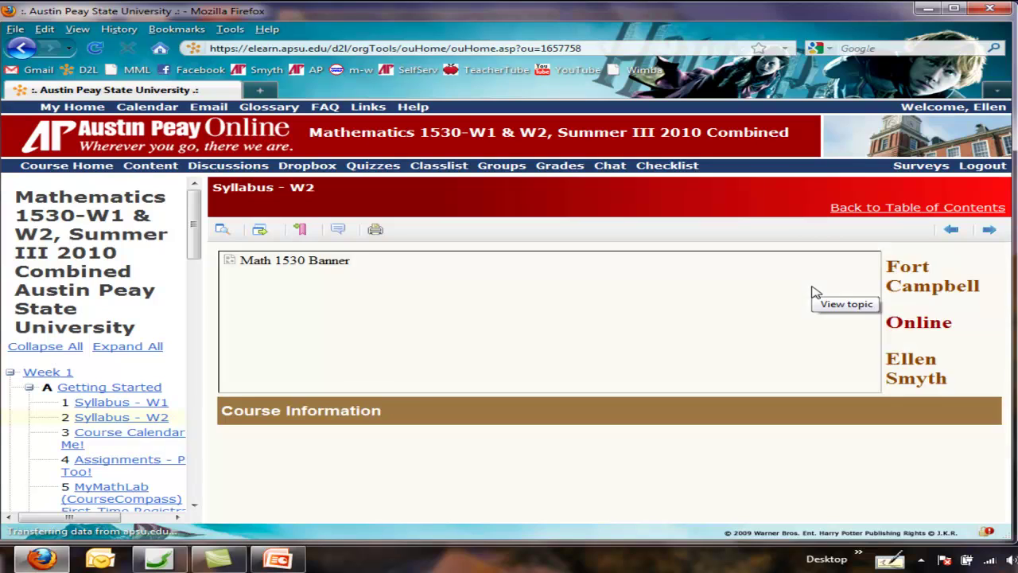
{"action": "scroll", "coordinate": [769, 379], "scroll_direction": "down", "scroll_amount": 20}
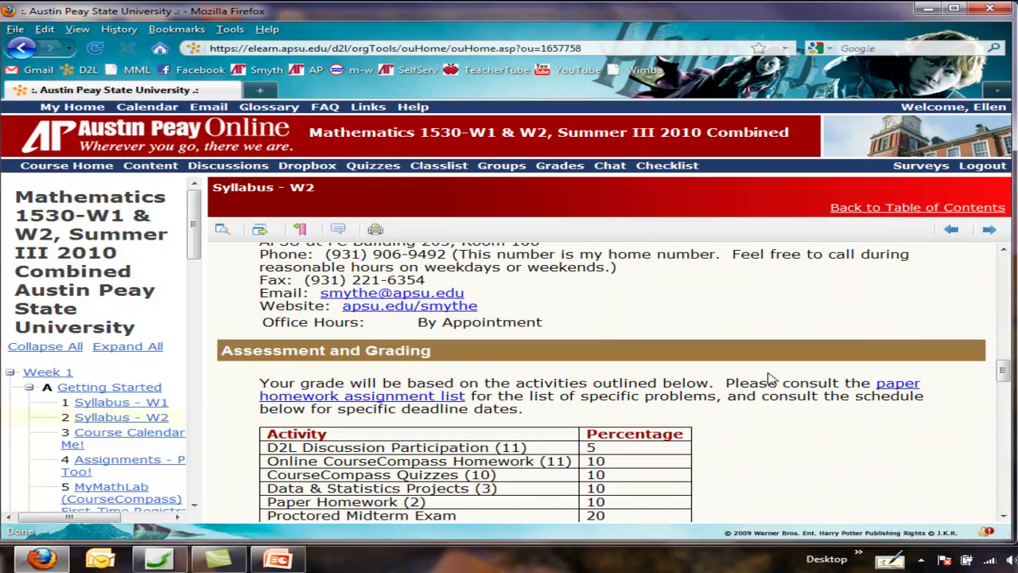
Advance to the Course Calendar topic to review the assignment due dates, and show its print dialog without printing
{"action": "left_click", "coordinate": [990, 229]}
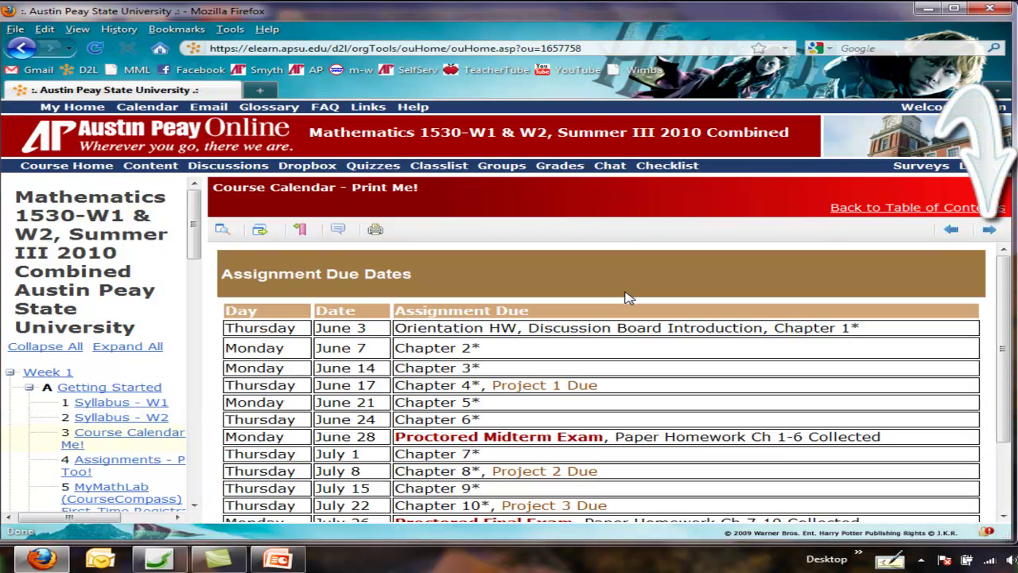
{"action": "scroll", "coordinate": [625, 297], "scroll_direction": "down", "scroll_amount": 3}
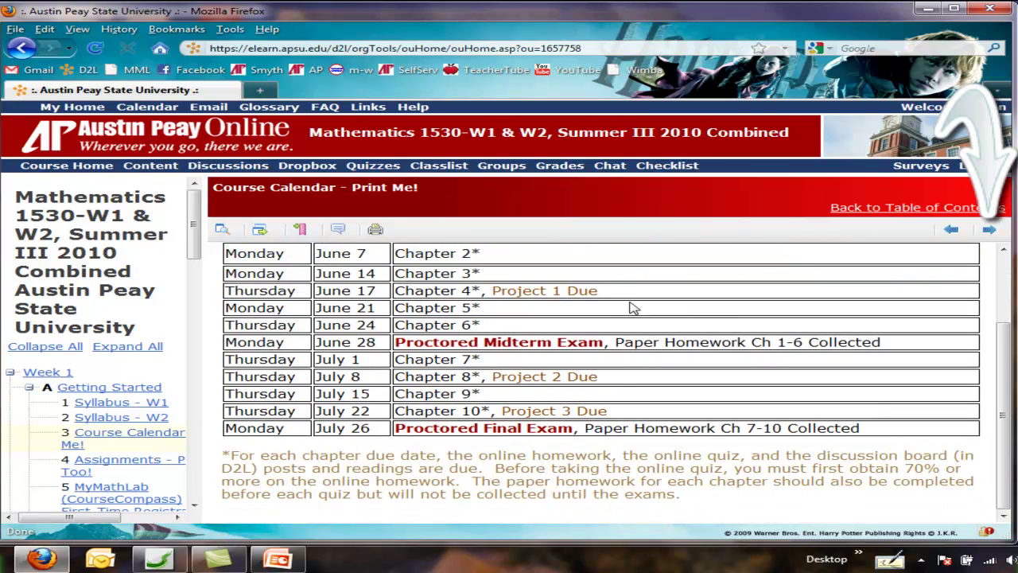
{"action": "left_click", "coordinate": [373, 231]}
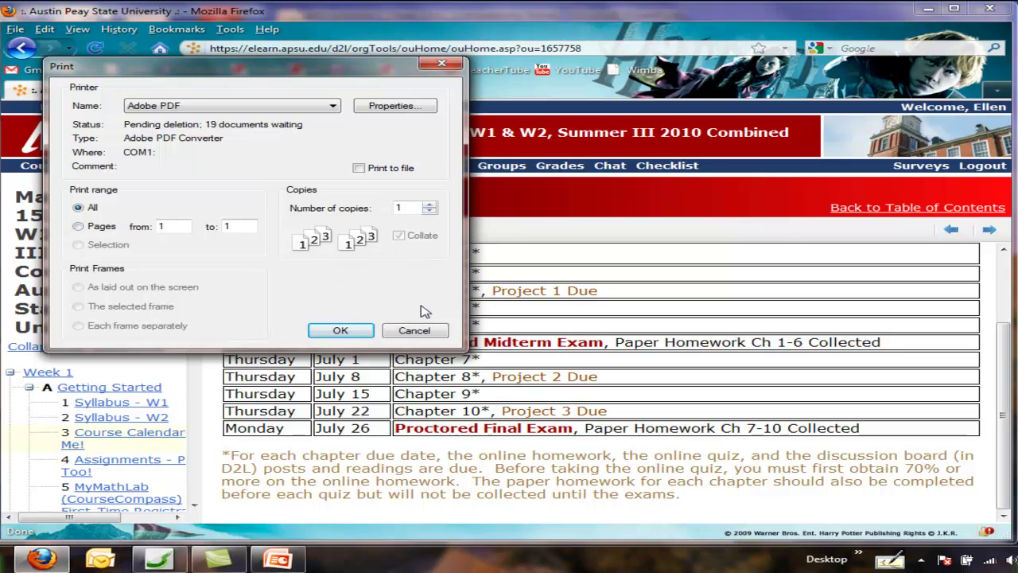
{"action": "left_click", "coordinate": [439, 332]}
Advance through the Assignments topic to the W1 MyMathLab First-Time Registration page and copy the course ID given there
{"action": "left_click", "coordinate": [990, 230]}
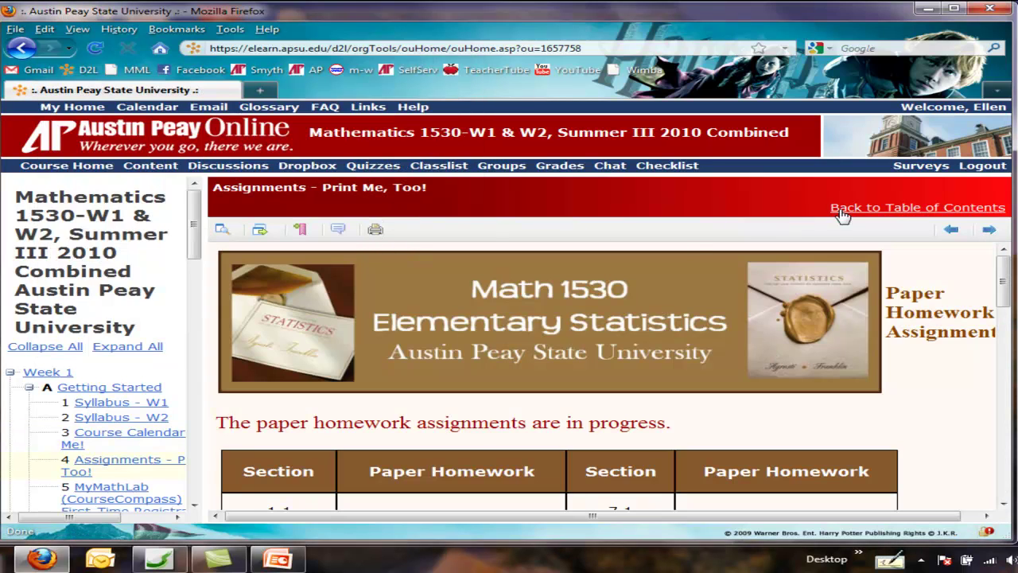
{"action": "left_click", "coordinate": [990, 228]}
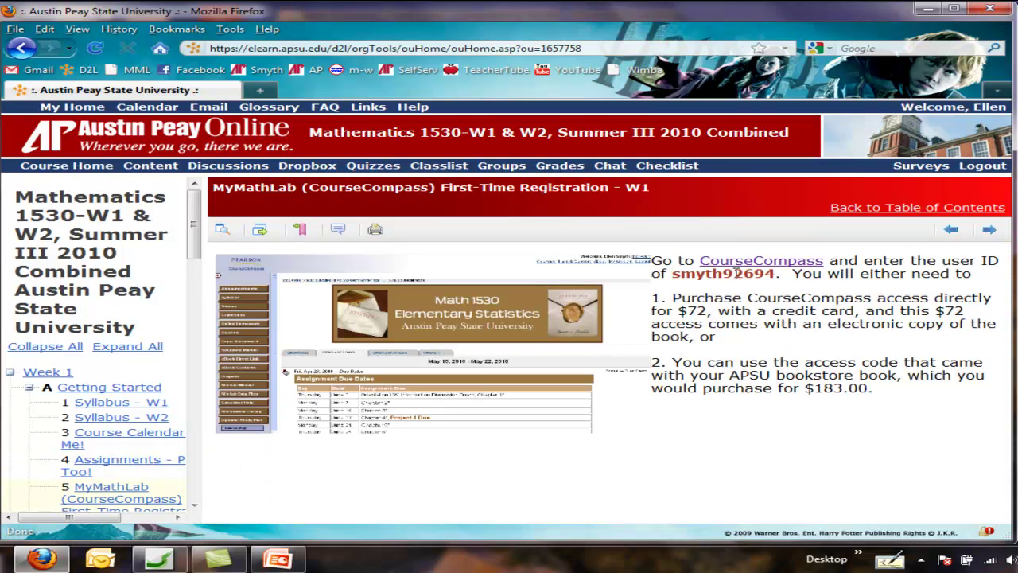
{"action": "left_click_drag", "start_coordinate": [776, 274], "coordinate": [673, 272]}
{"action": "key", "text": "ctrl+c"}
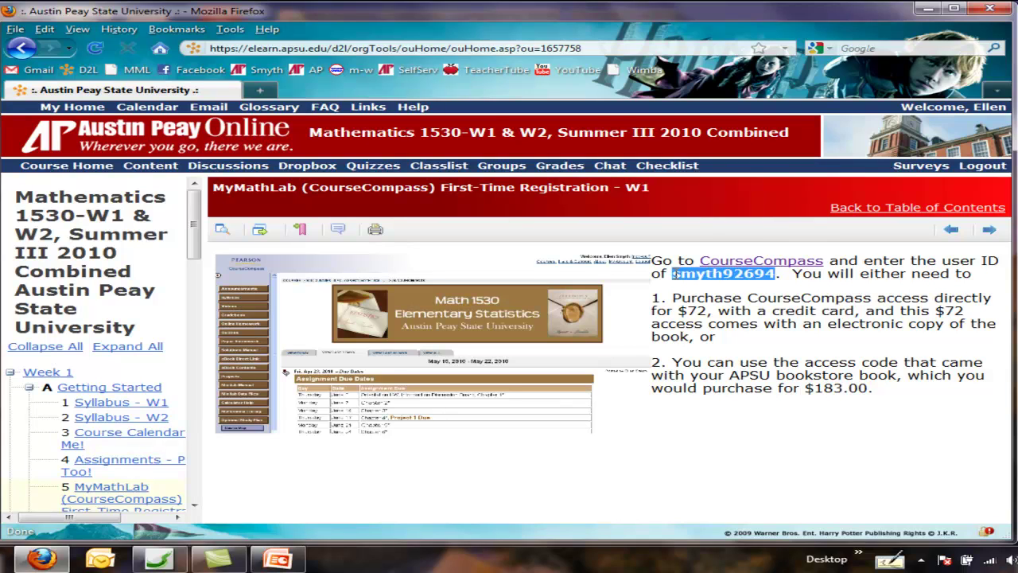
Open the CourseCompass registration for access to a new course and find the course with the copied course ID
{"action": "left_click", "coordinate": [778, 264]}
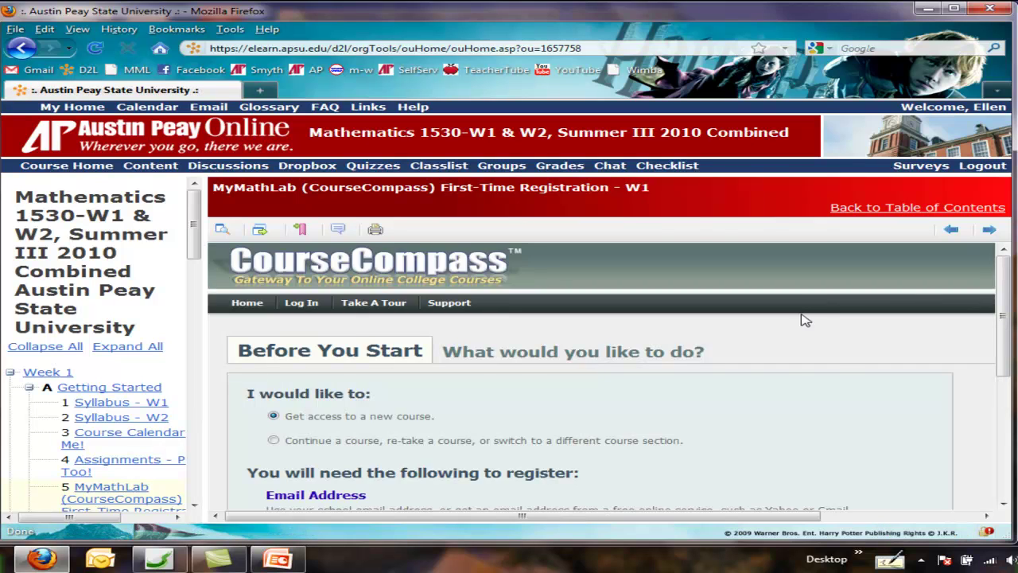
{"action": "scroll", "coordinate": [800, 319], "scroll_direction": "down", "scroll_amount": 5}
{"action": "scroll", "coordinate": [848, 373], "scroll_direction": "up", "scroll_amount": 5}
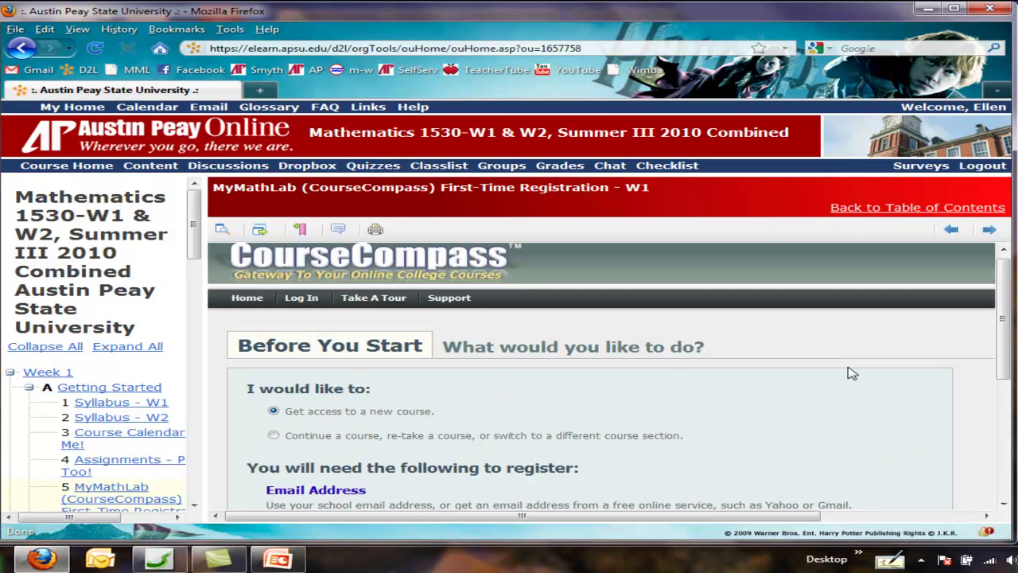
{"action": "scroll", "coordinate": [850, 372], "scroll_direction": "down", "scroll_amount": 5}
{"action": "left_click", "coordinate": [898, 400]}
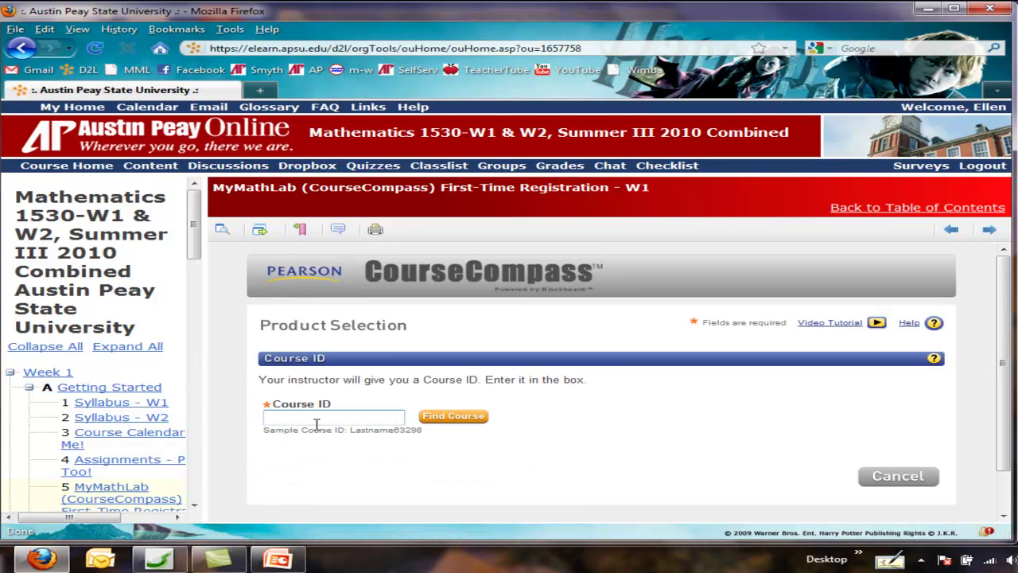
{"action": "key", "text": "ctrl+v"}
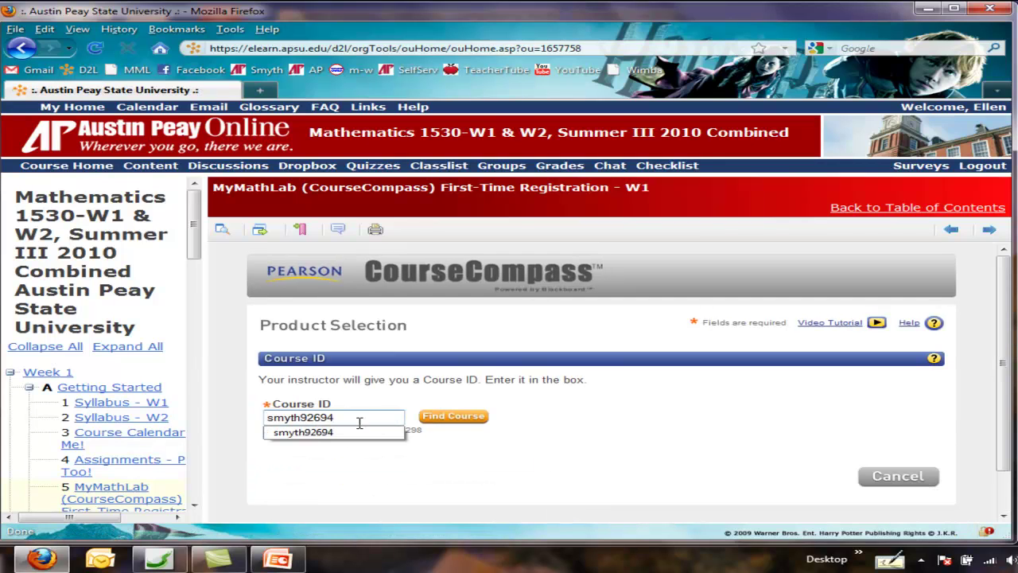
{"action": "left_click", "coordinate": [458, 422]}
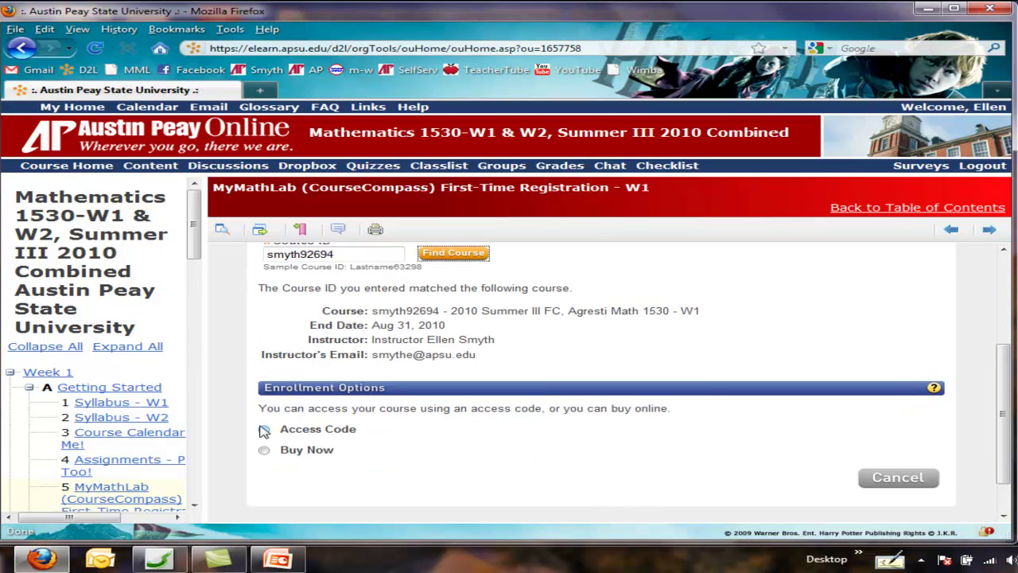
Examine the Access Code and Buy Now enrollment options, opening the MyMathLab purchase page and closing it without buying
{"action": "left_click", "coordinate": [264, 430]}
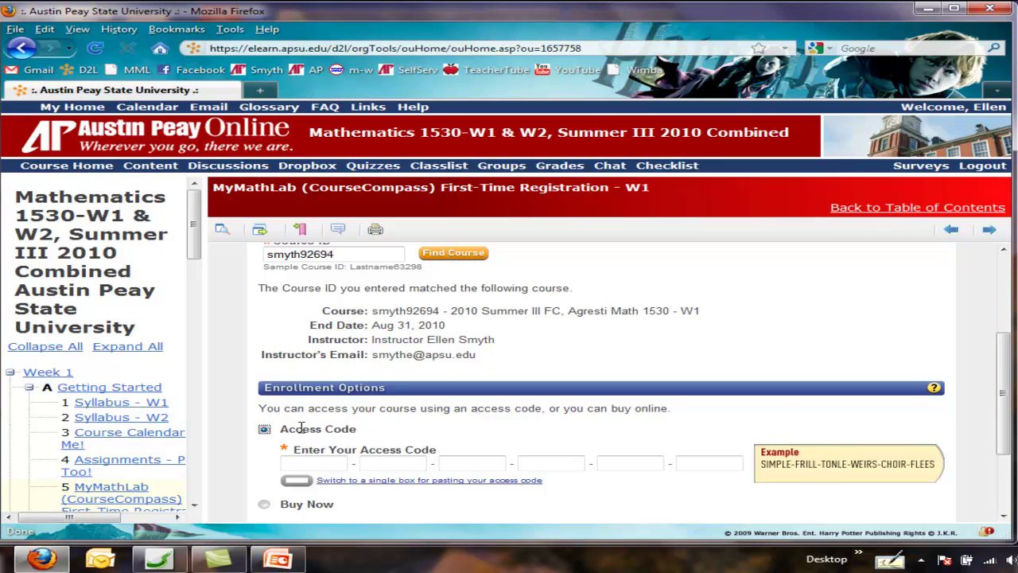
{"action": "scroll", "coordinate": [303, 427], "scroll_direction": "down", "scroll_amount": 2}
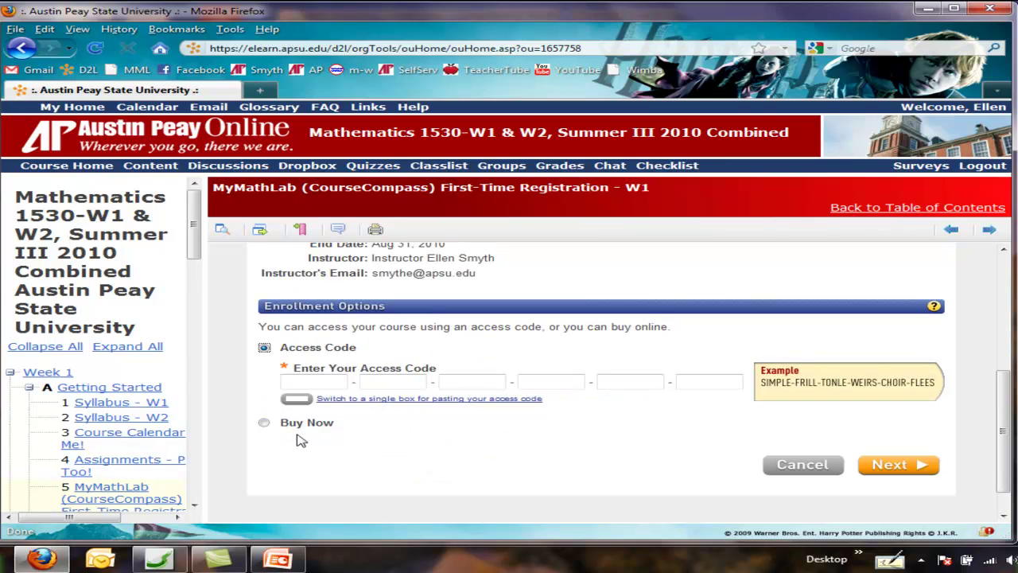
{"action": "left_click", "coordinate": [264, 424]}
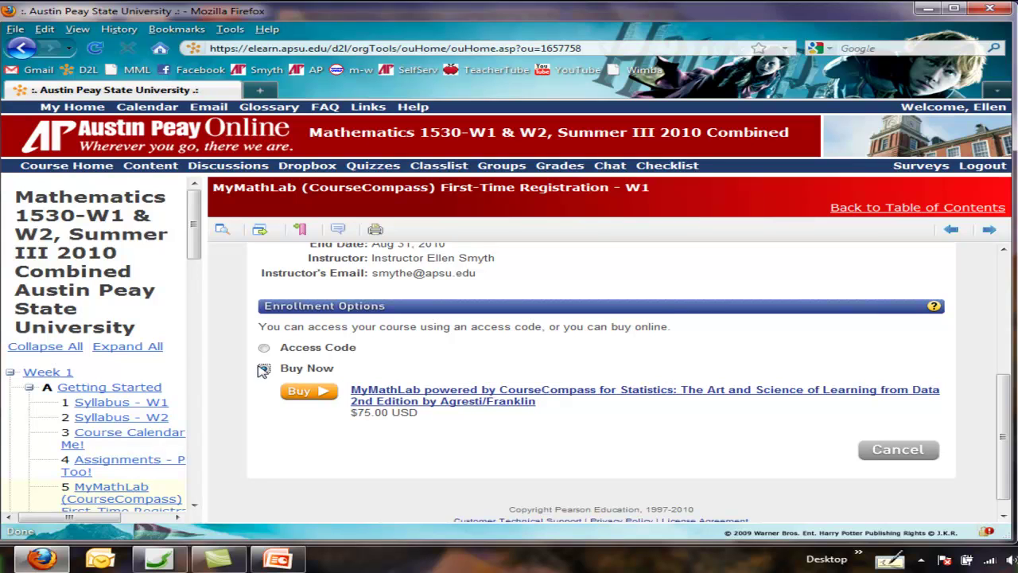
{"action": "left_click", "coordinate": [317, 392]}
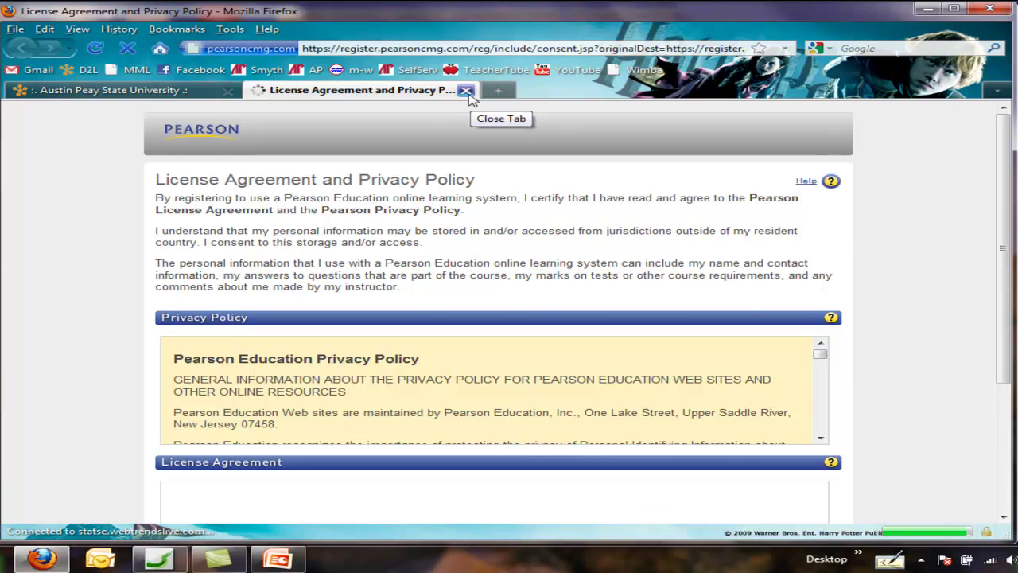
{"action": "left_click", "coordinate": [466, 90]}
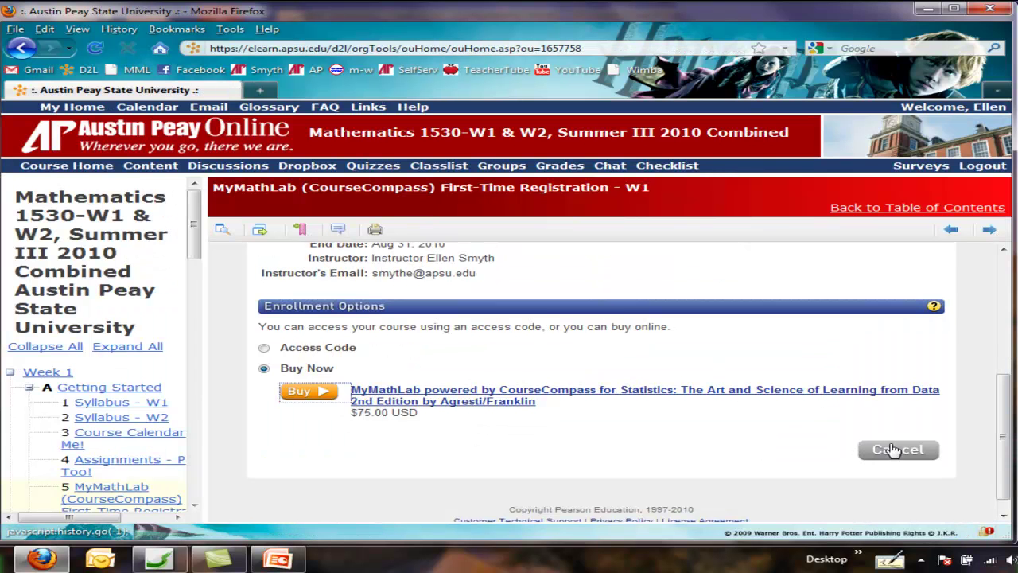
Go to the MyMathLab (CourseCompass) Login topic and view its login form
{"action": "left_click", "coordinate": [988, 230]}
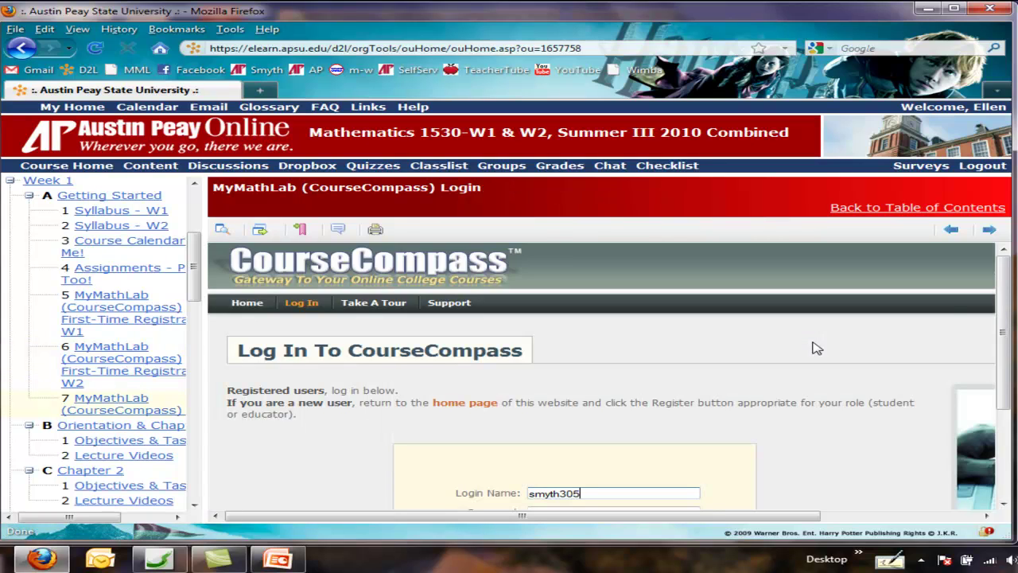
{"action": "scroll", "coordinate": [816, 347], "scroll_direction": "down", "scroll_amount": 3}
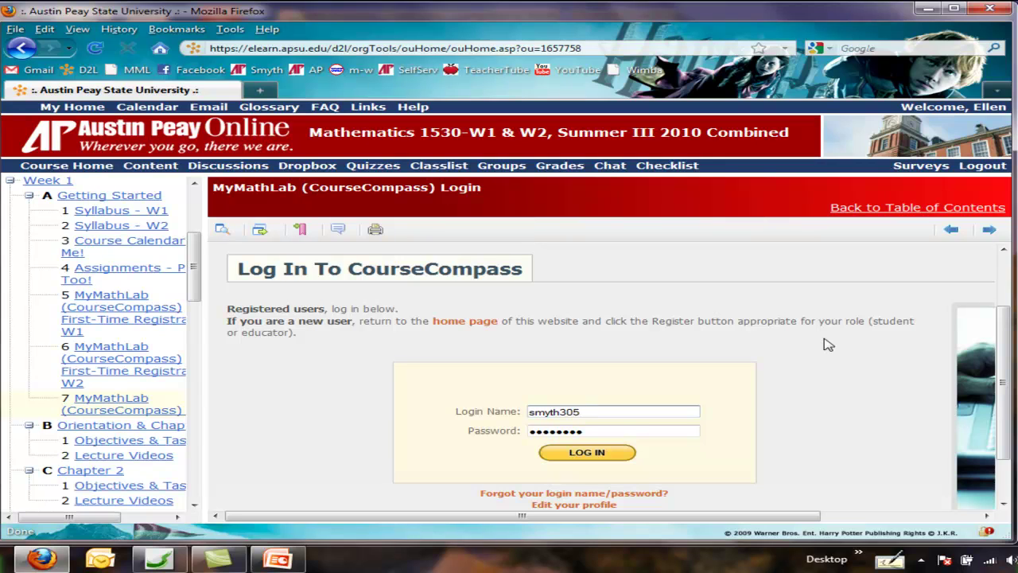
Open coursecompass.com in a new tab, go to its login page and view the browser's bookmarking options
{"action": "left_click", "coordinate": [263, 90]}
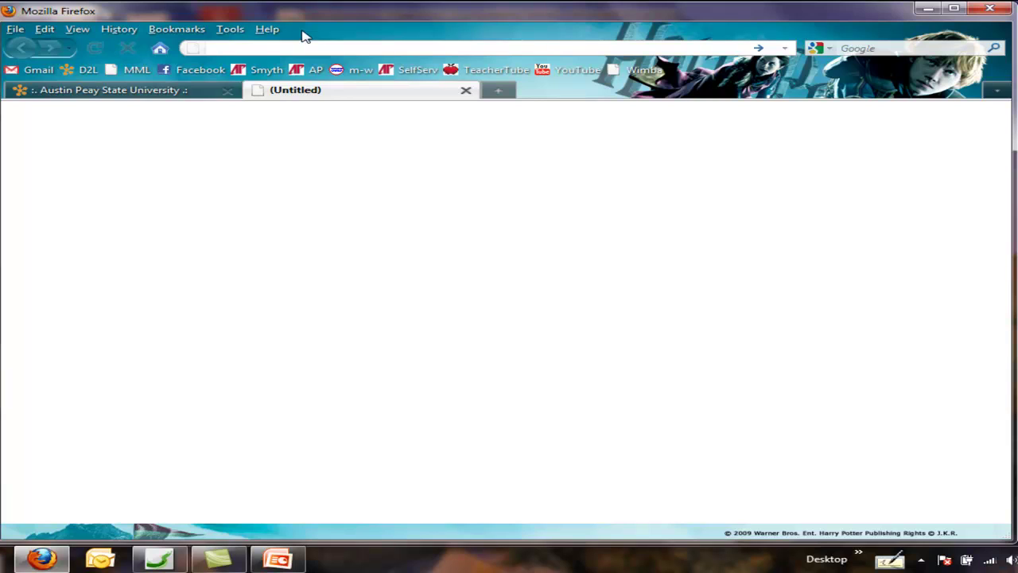
{"action": "type", "text": "cour"}
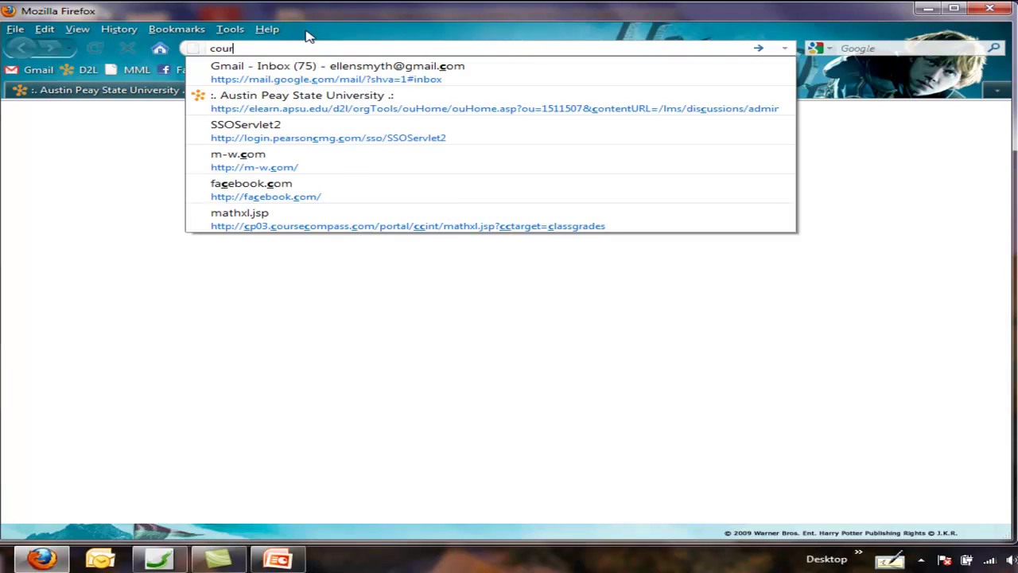
{"action": "type", "text": "secompass.com"}
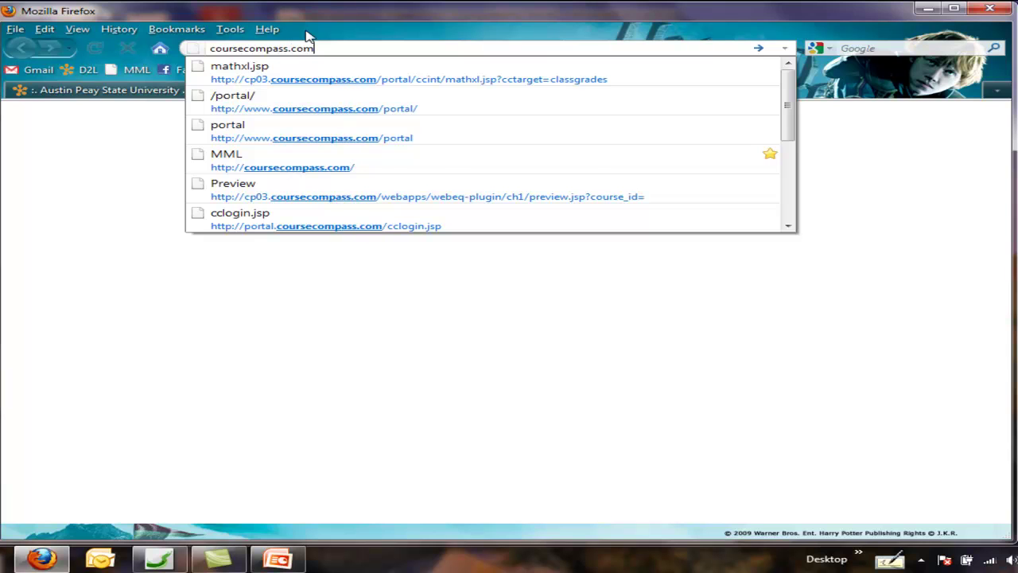
{"action": "key", "text": "Return"}
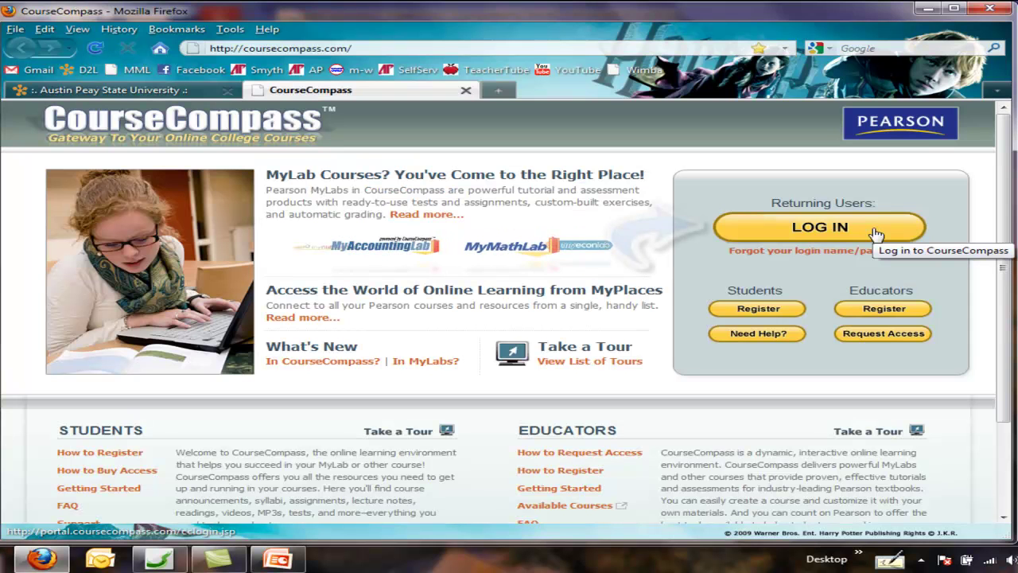
{"action": "left_click", "coordinate": [876, 234]}
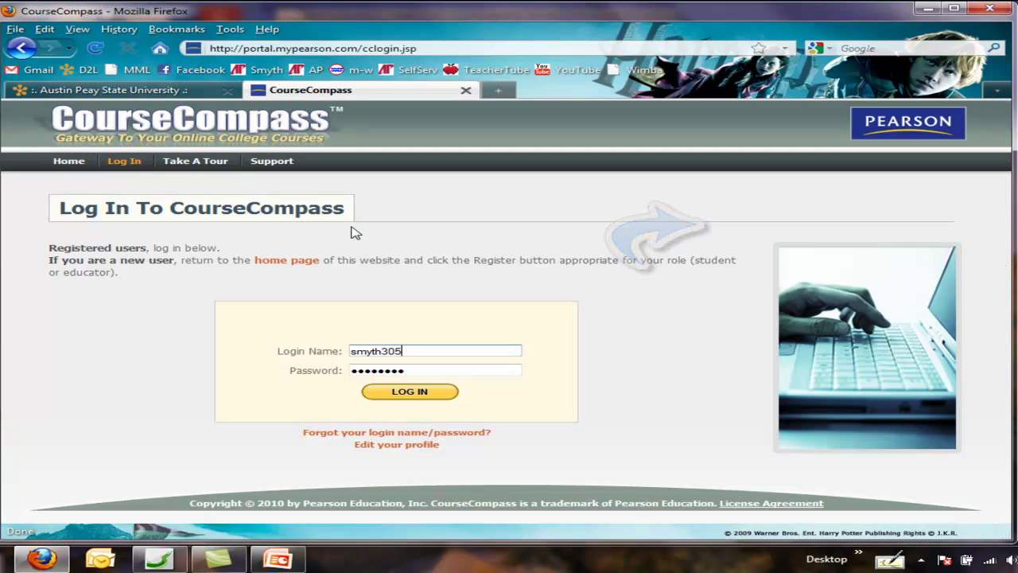
{"action": "left_click", "coordinate": [175, 30]}
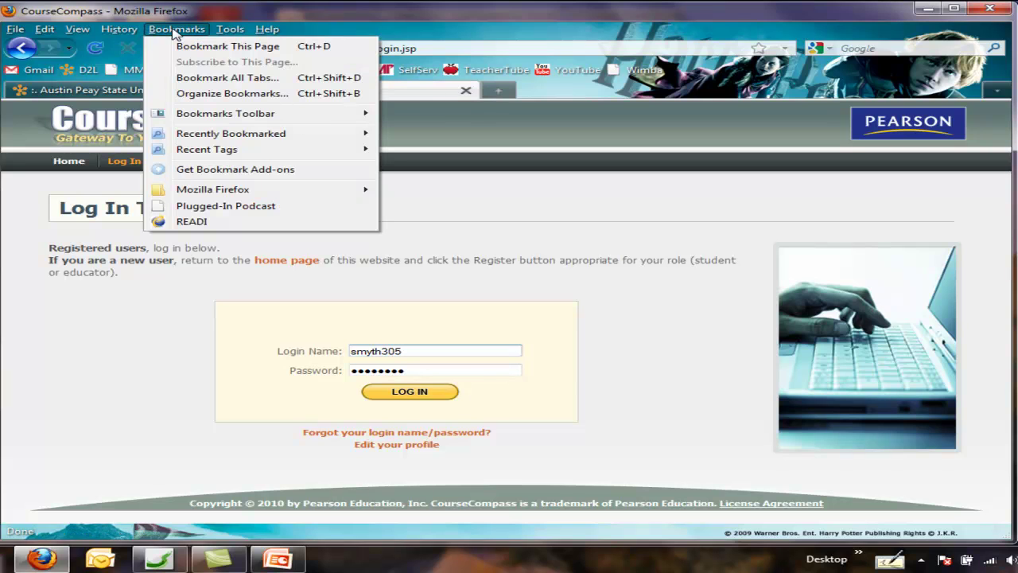
{"action": "left_click", "coordinate": [175, 30]}
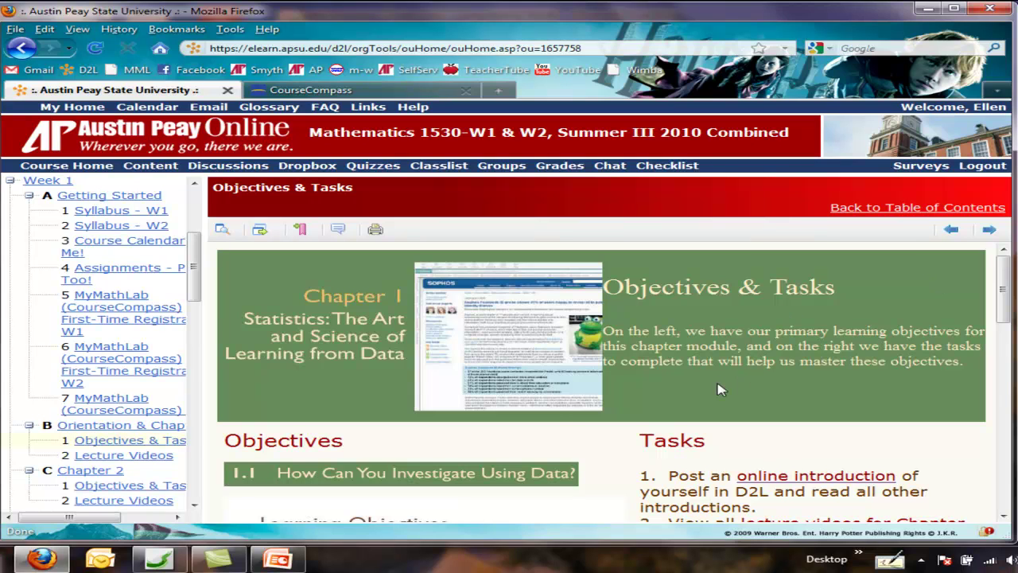
Return to the course and examine the learning objectives and the task list on the Chapter 1 Objectives & Tasks page
{"action": "scroll", "coordinate": [556, 422], "scroll_direction": "down", "scroll_amount": 5}
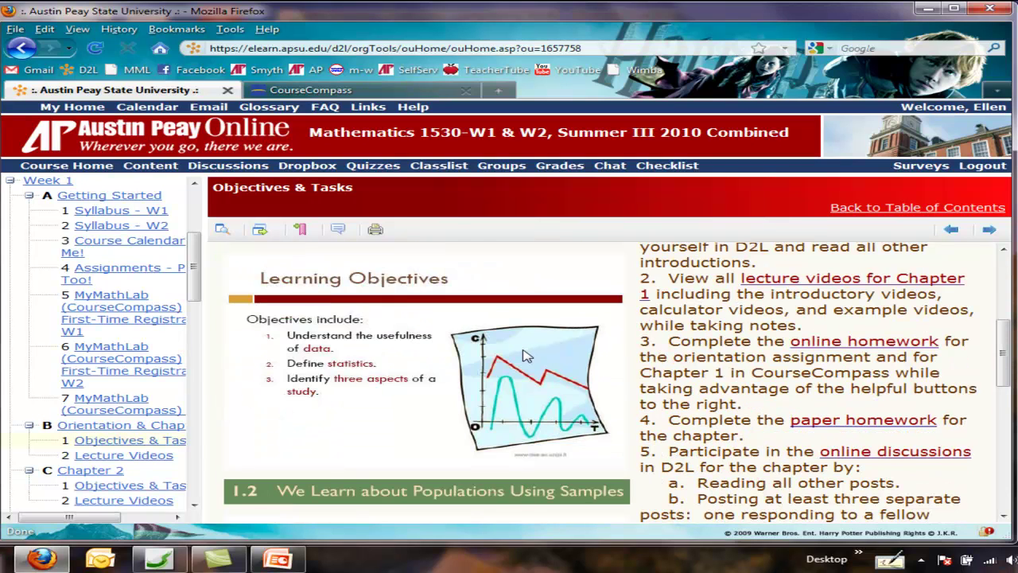
{"action": "scroll", "coordinate": [525, 354], "scroll_direction": "up", "scroll_amount": 5}
{"action": "scroll", "coordinate": [709, 427], "scroll_direction": "down", "scroll_amount": 5}
{"action": "scroll", "coordinate": [709, 427], "scroll_direction": "down", "scroll_amount": 2}
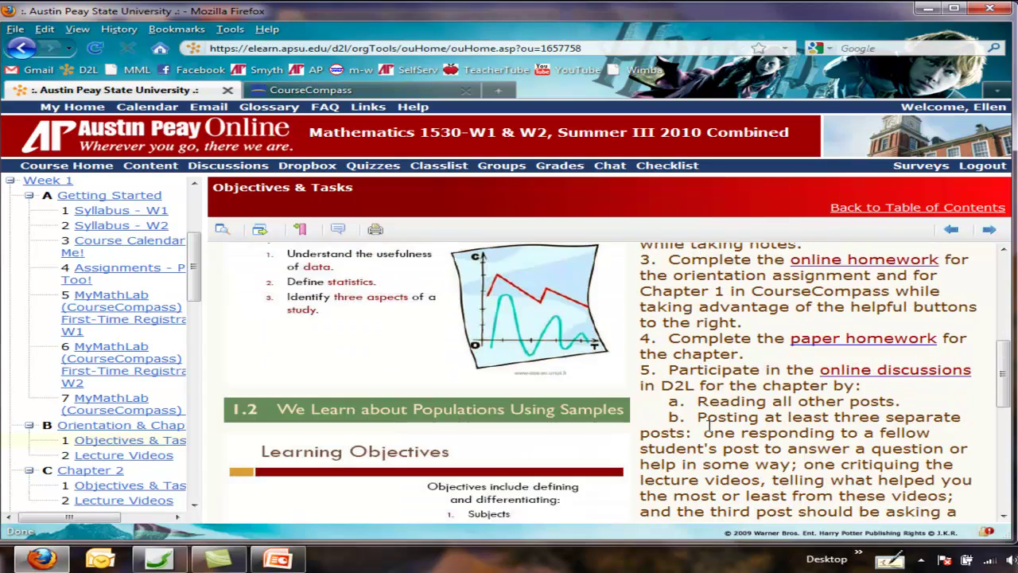
{"action": "scroll", "coordinate": [710, 414], "scroll_direction": "up", "scroll_amount": 5}
{"action": "scroll", "coordinate": [726, 387], "scroll_direction": "down", "scroll_amount": 6}
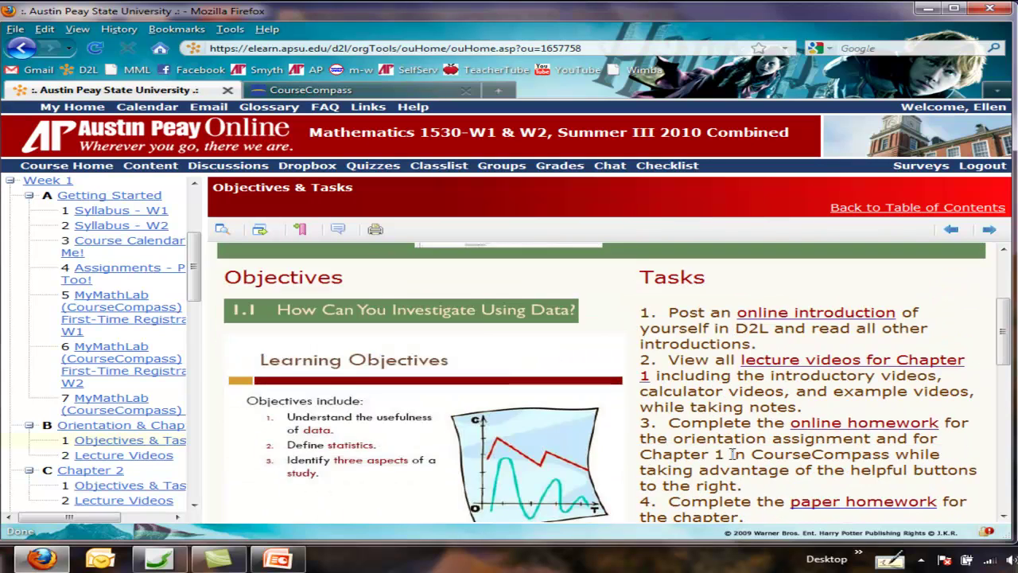
Advance to the Chapter 1 Lecture Videos topic, look through its sections, and open example video 3 from the 1.2 Examples
{"action": "left_click", "coordinate": [992, 230]}
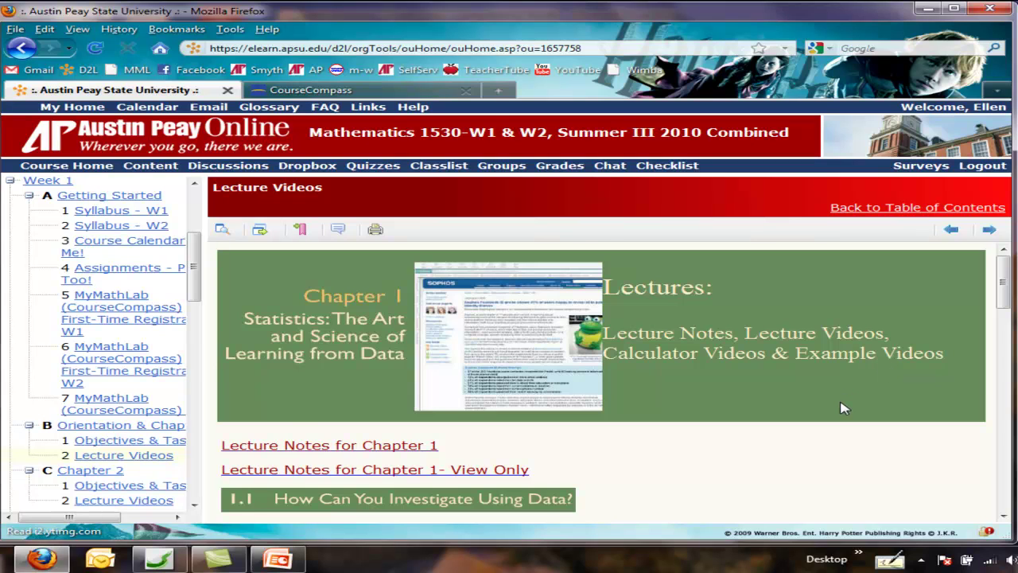
{"action": "scroll", "coordinate": [845, 408], "scroll_direction": "down", "scroll_amount": 4}
{"action": "scroll", "coordinate": [845, 408], "scroll_direction": "down", "scroll_amount": 2}
{"action": "scroll", "coordinate": [704, 454], "scroll_direction": "down", "scroll_amount": 9}
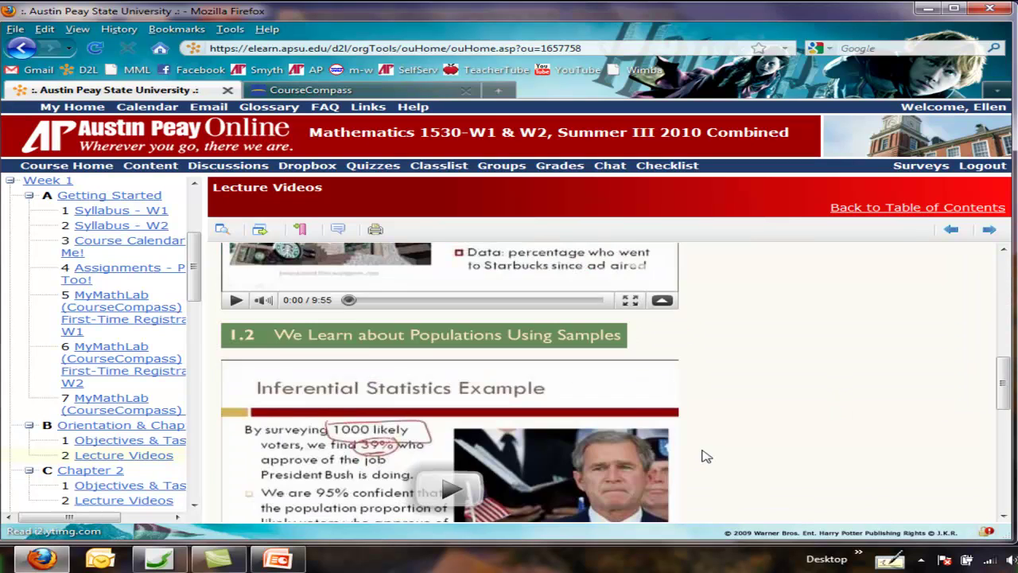
{"action": "scroll", "coordinate": [705, 454], "scroll_direction": "down", "scroll_amount": 6}
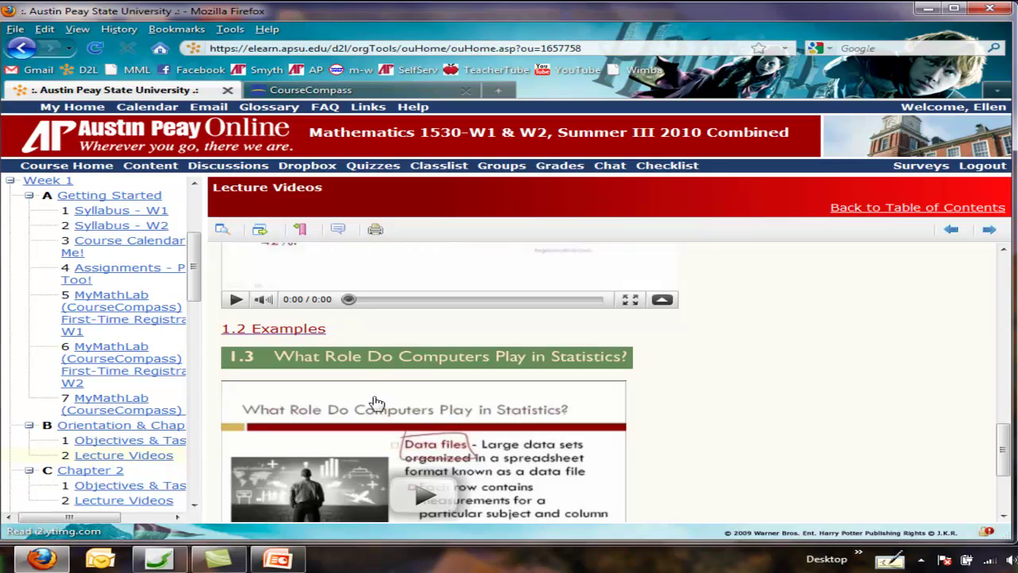
{"action": "left_click", "coordinate": [275, 330]}
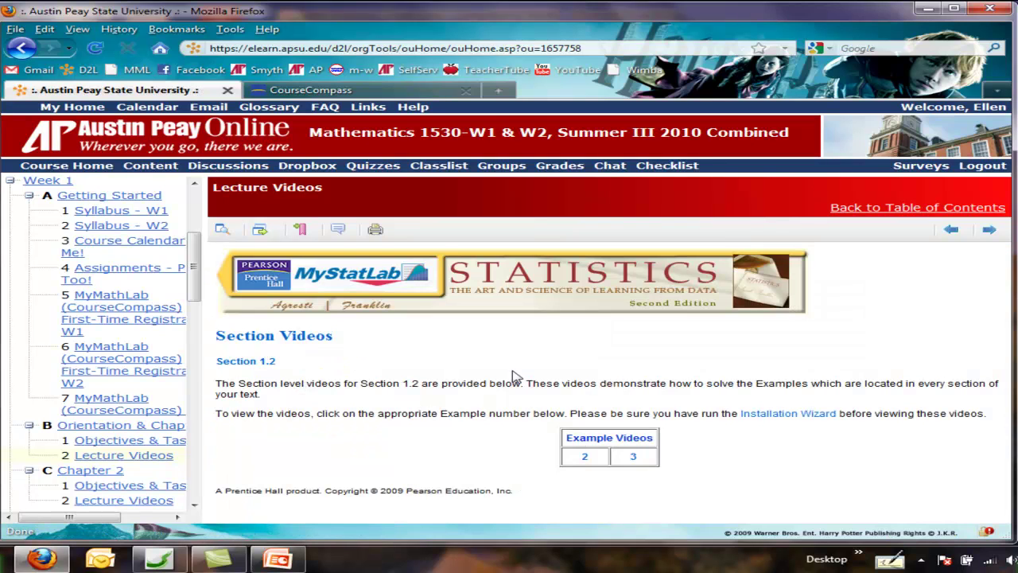
{"action": "left_click", "coordinate": [635, 458]}
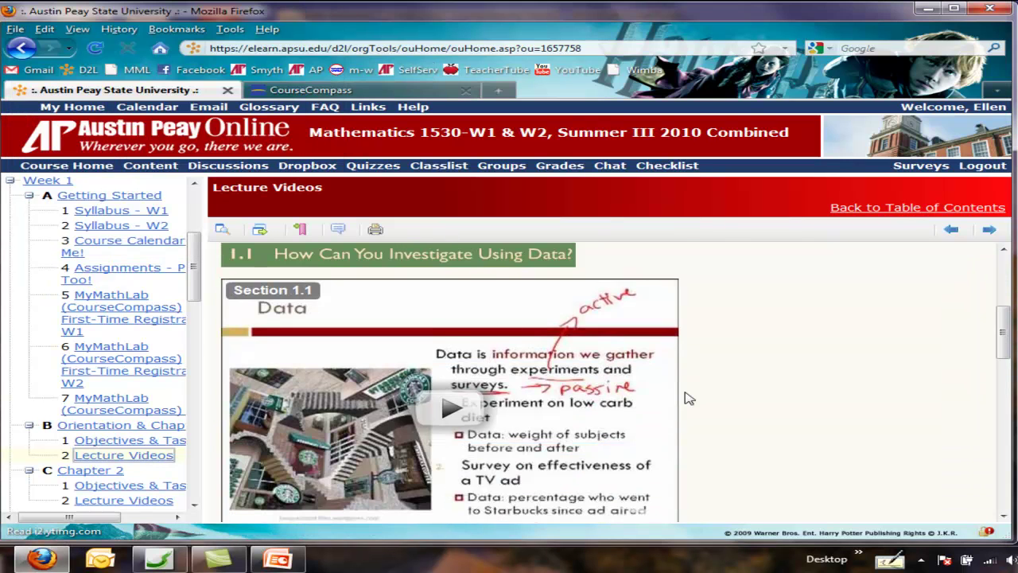
Play the Section 1.1 lecture video briefly in full screen, pause it back on the page, and show its volume control
{"action": "scroll", "coordinate": [689, 398], "scroll_direction": "down", "scroll_amount": 2}
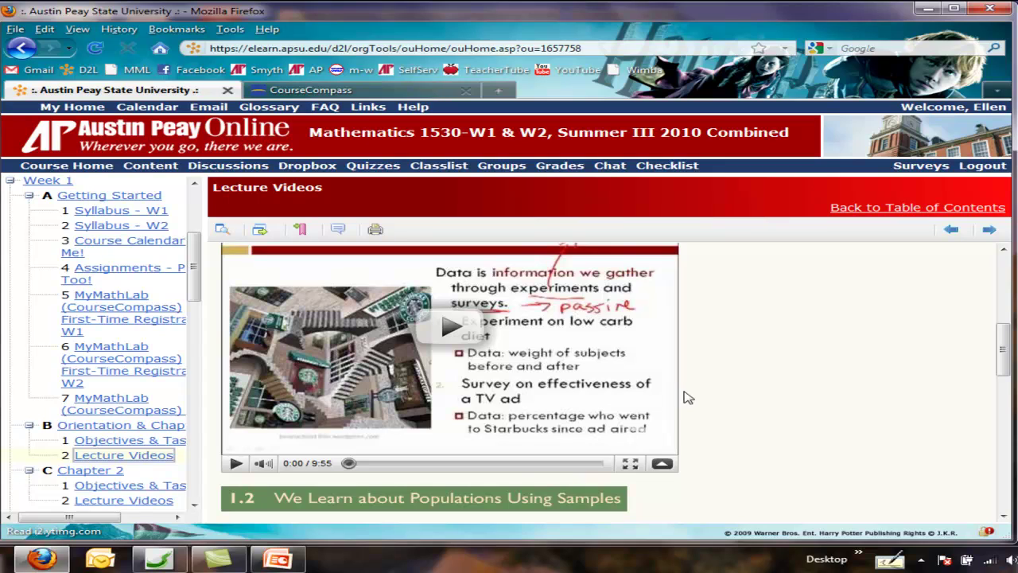
{"action": "left_click", "coordinate": [453, 329]}
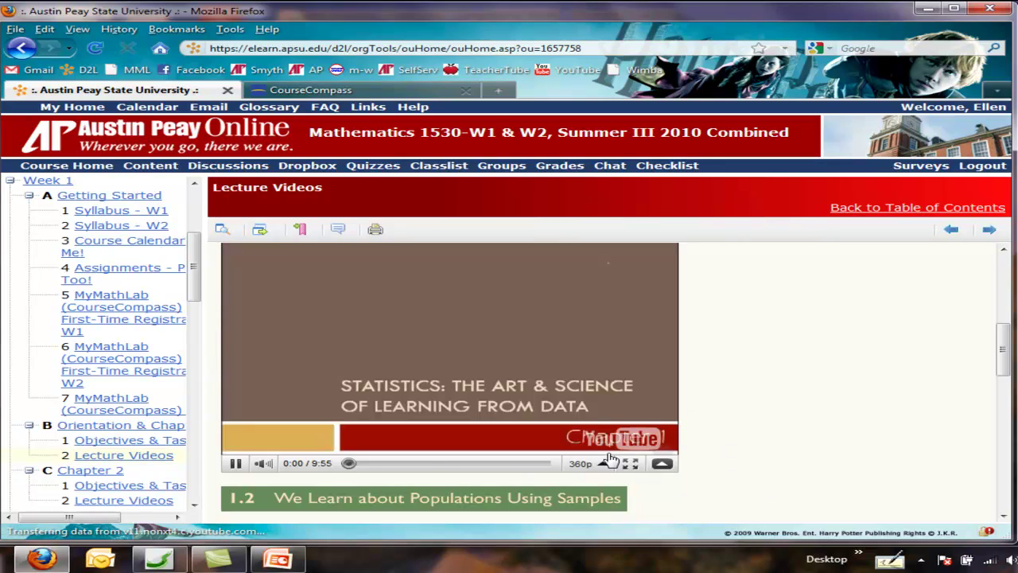
{"action": "left_click", "coordinate": [628, 465]}
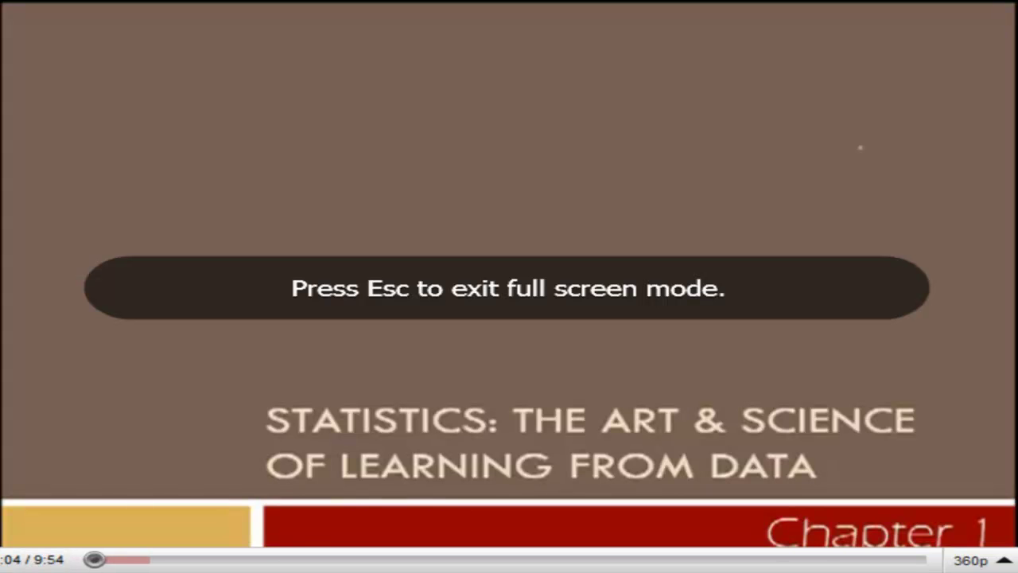
{"action": "key", "text": "Escape"}
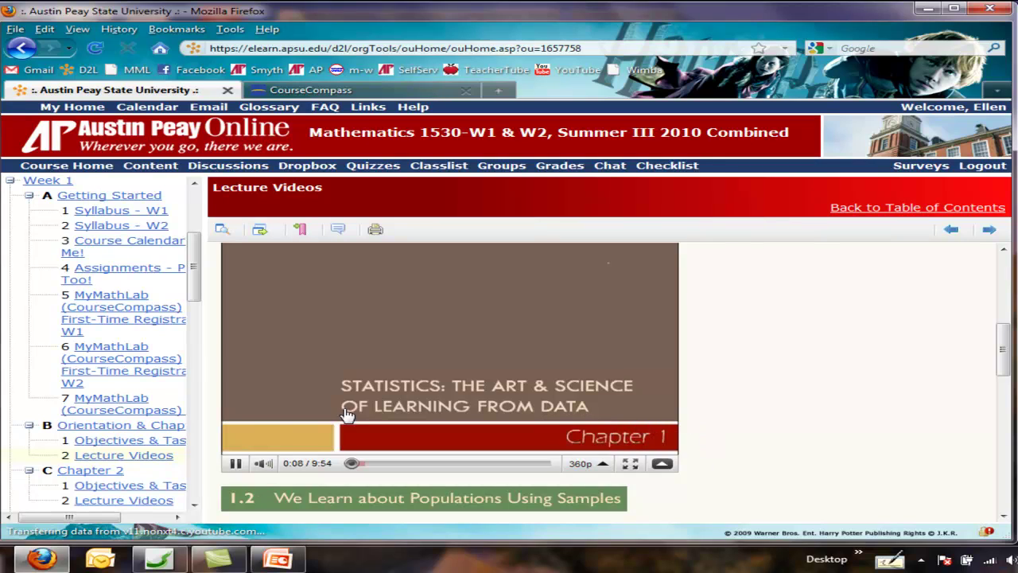
{"action": "left_click", "coordinate": [236, 466]}
{"action": "left_click", "coordinate": [263, 463]}
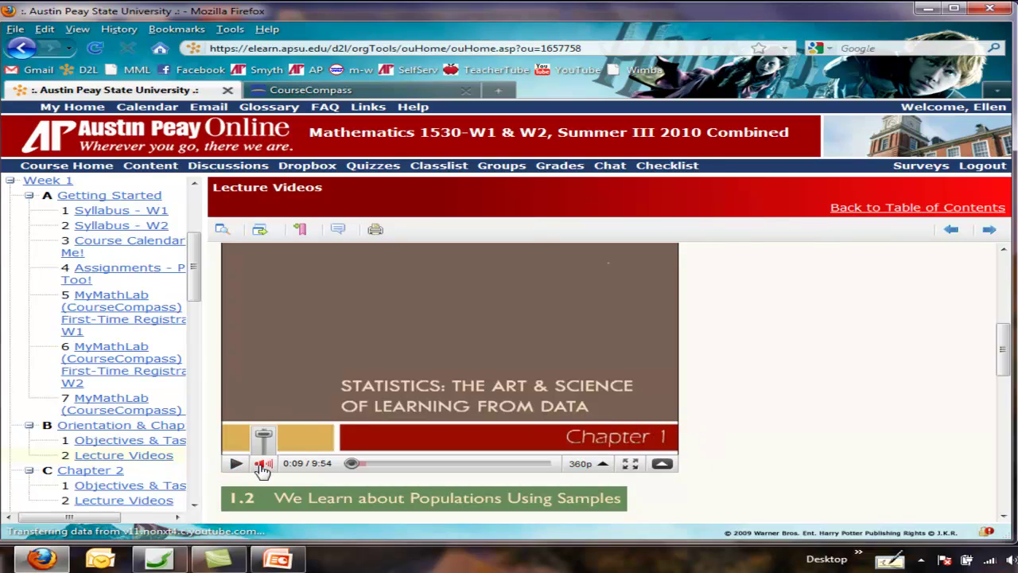
{"action": "left_click", "coordinate": [265, 434]}
Advance through the Chapter 2 Objectives & Tasks page to the Chapter 2 Lecture Videos topic
{"action": "left_click", "coordinate": [990, 230]}
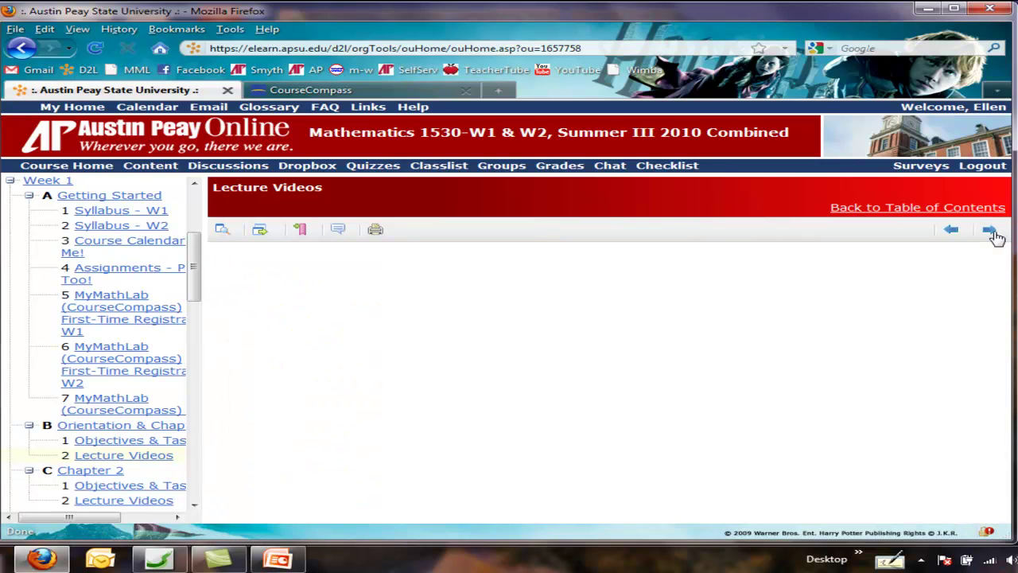
{"action": "scroll", "coordinate": [554, 439], "scroll_direction": "down", "scroll_amount": 6}
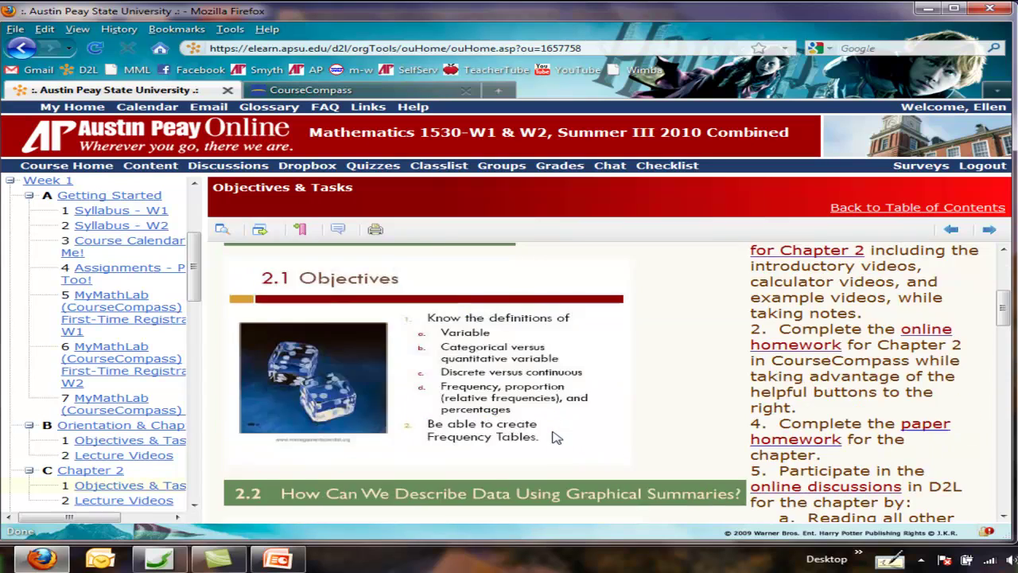
{"action": "left_click", "coordinate": [990, 229]}
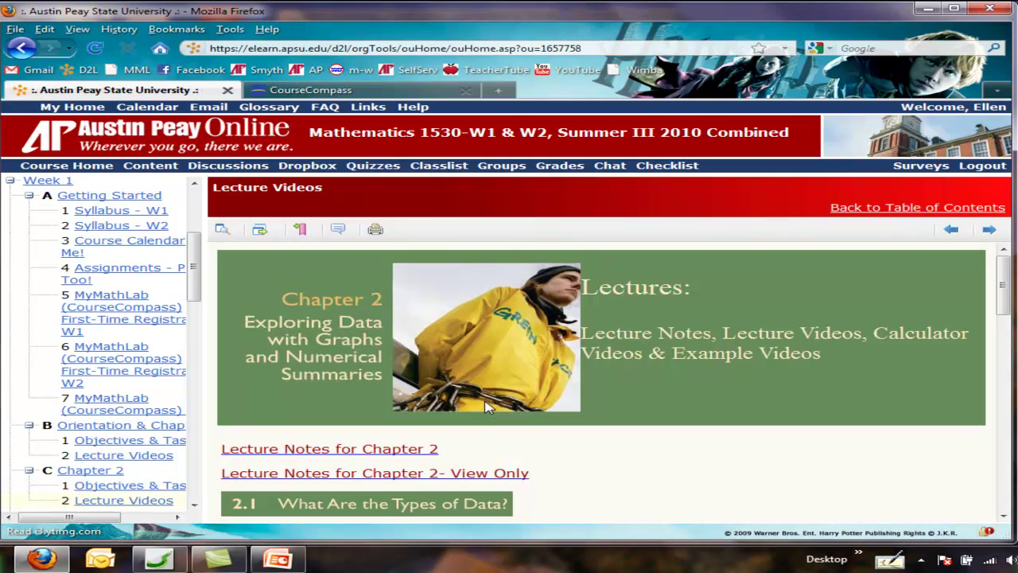
Open the Lecture Notes for Chapter 2 and call up printing for the document, cancelling without printing
{"action": "left_click", "coordinate": [346, 450]}
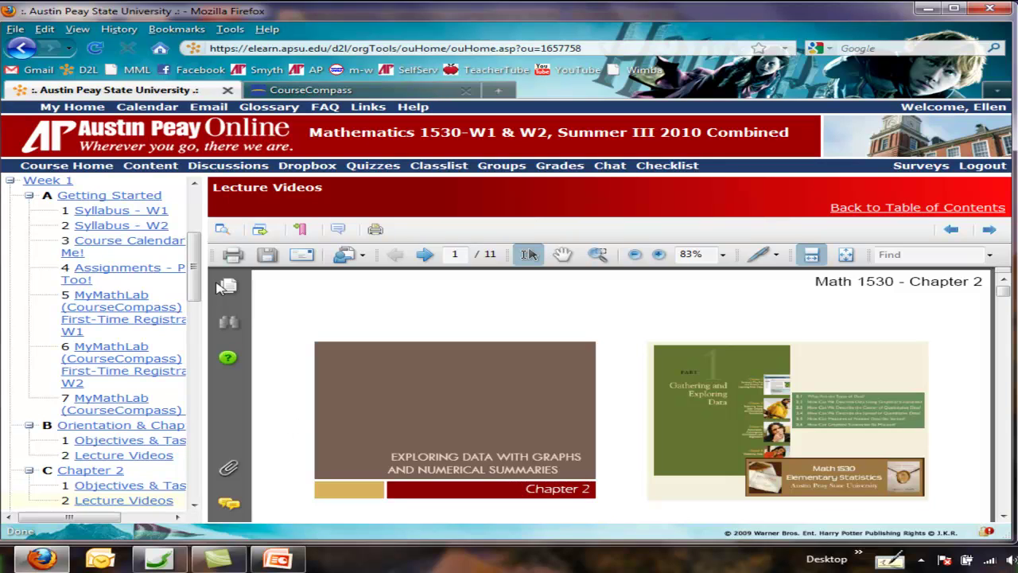
{"action": "left_click", "coordinate": [232, 256]}
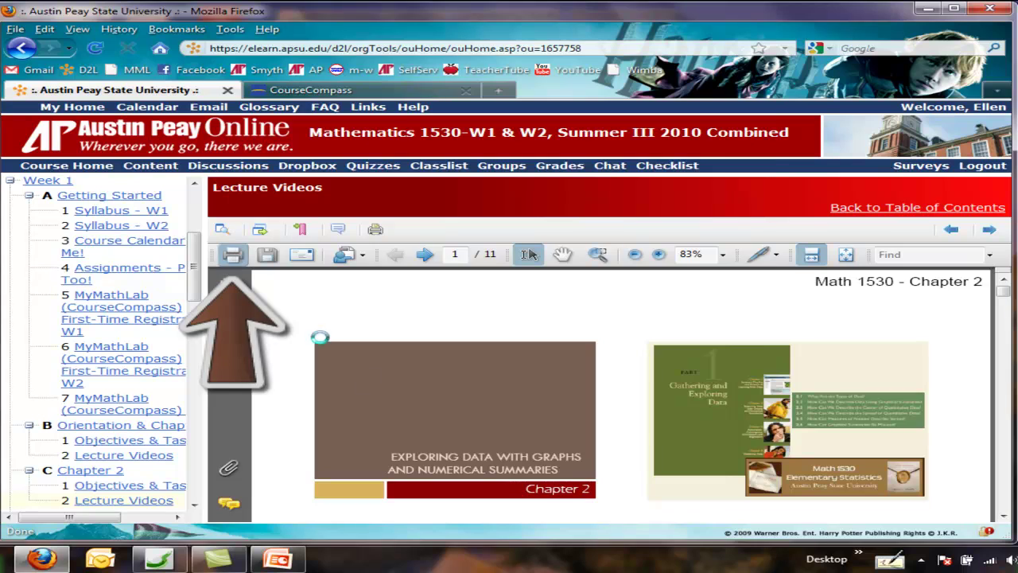
{"action": "key", "text": "Escape"}
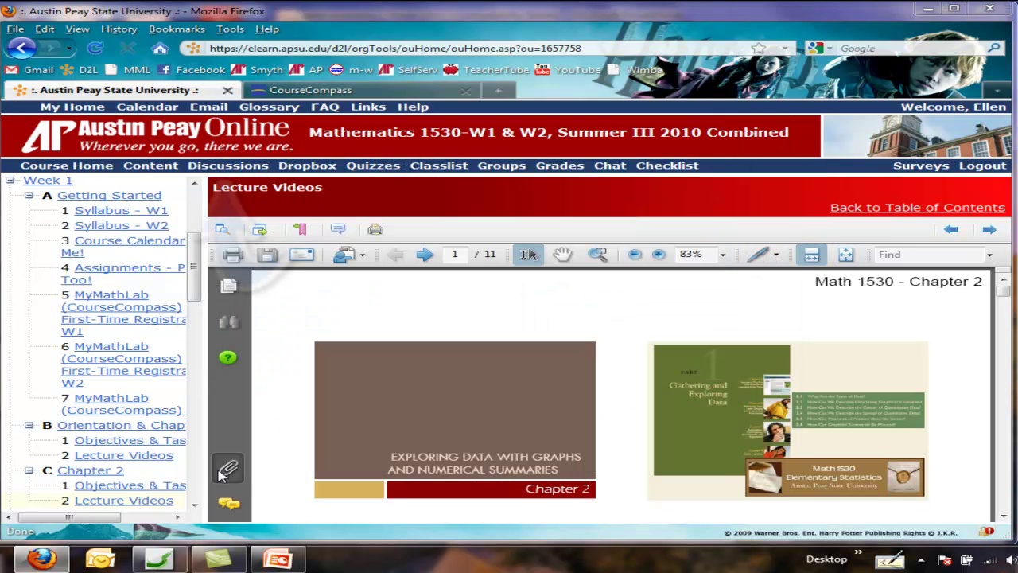
Go to Discussions and examine the General Discussions - W1 topics and the chapter posting requirements under Textbook Homework Discussions - W1
{"action": "left_click", "coordinate": [228, 165]}
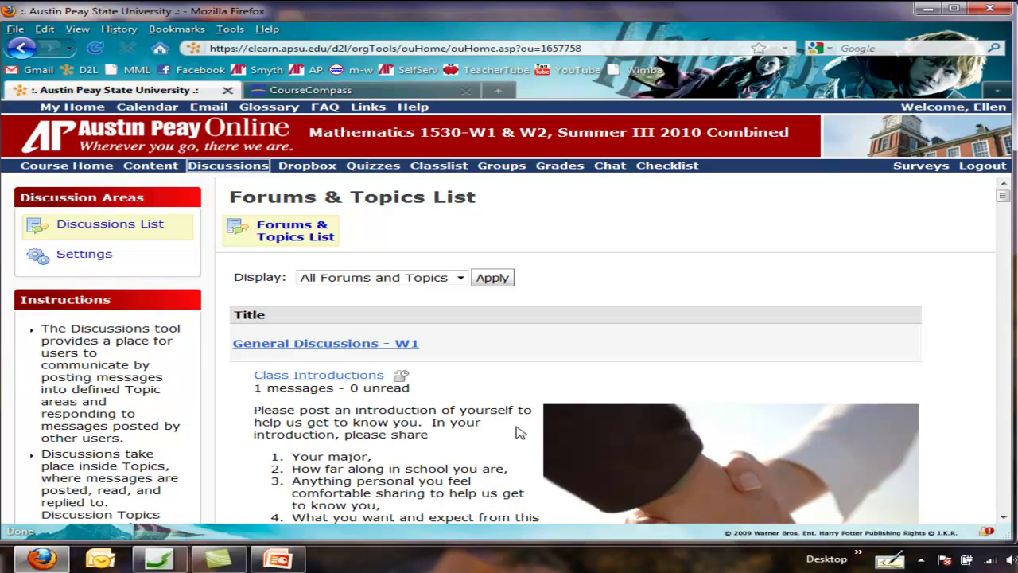
{"action": "scroll", "coordinate": [518, 432], "scroll_direction": "down", "scroll_amount": 3}
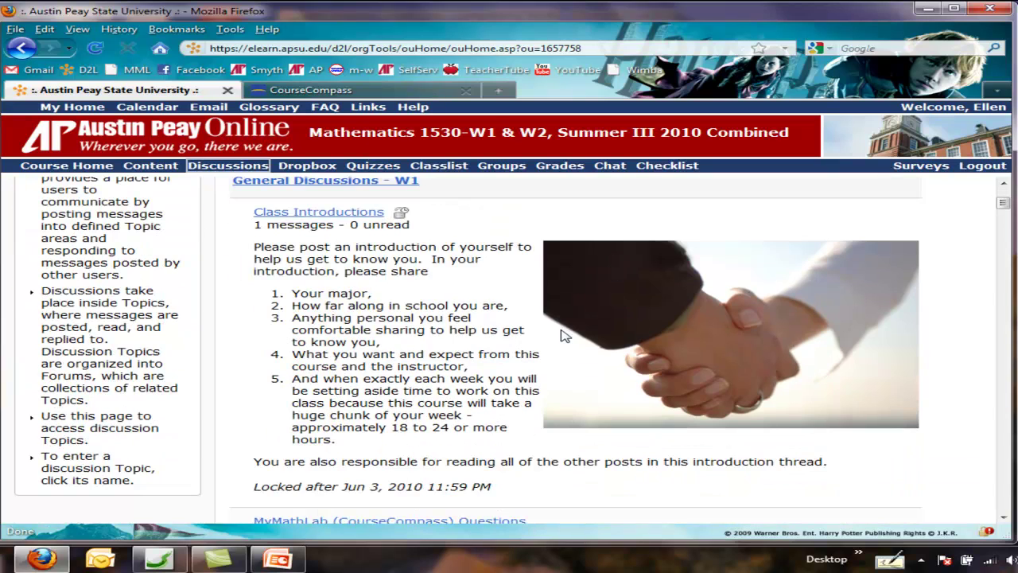
{"action": "scroll", "coordinate": [548, 338], "scroll_direction": "down", "scroll_amount": 2}
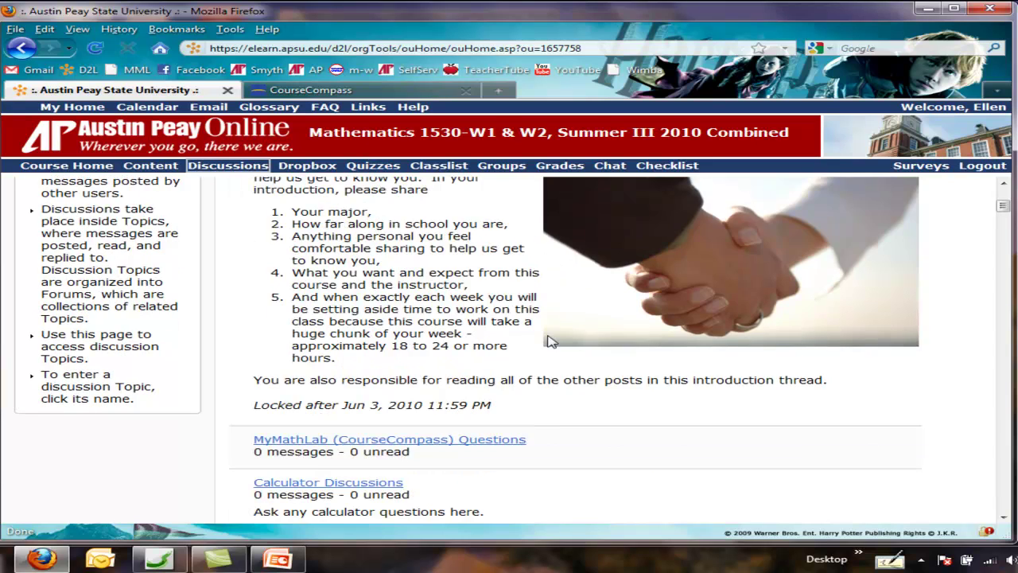
{"action": "scroll", "coordinate": [551, 340], "scroll_direction": "down", "scroll_amount": 6}
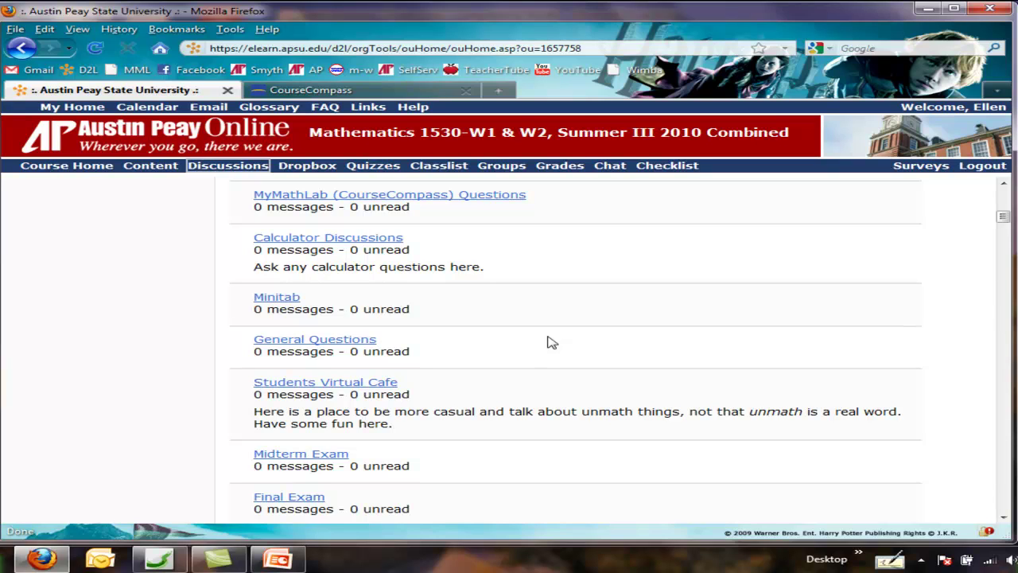
{"action": "scroll", "coordinate": [552, 342], "scroll_direction": "down", "scroll_amount": 6}
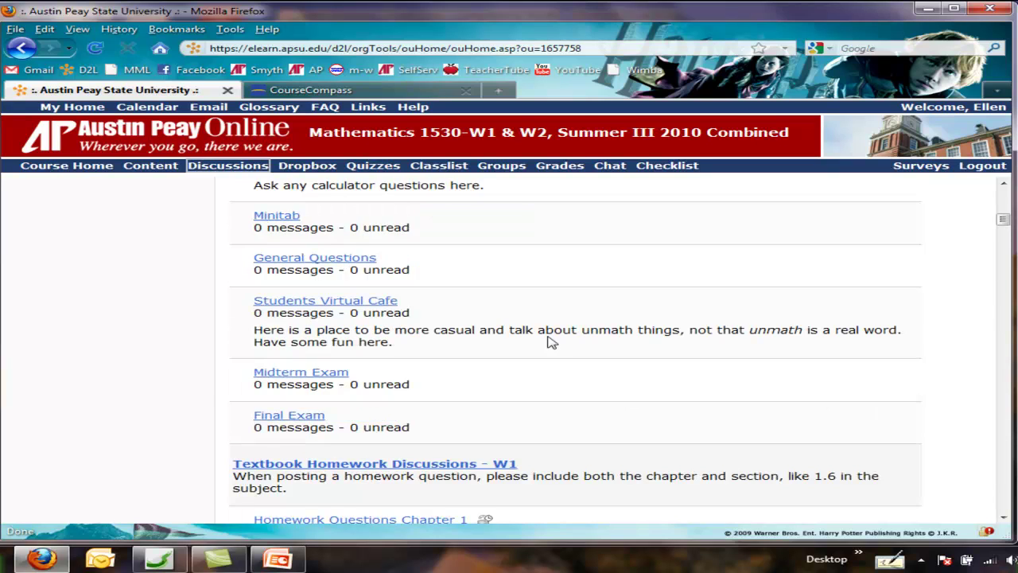
{"action": "scroll", "coordinate": [551, 342], "scroll_direction": "down", "scroll_amount": 2}
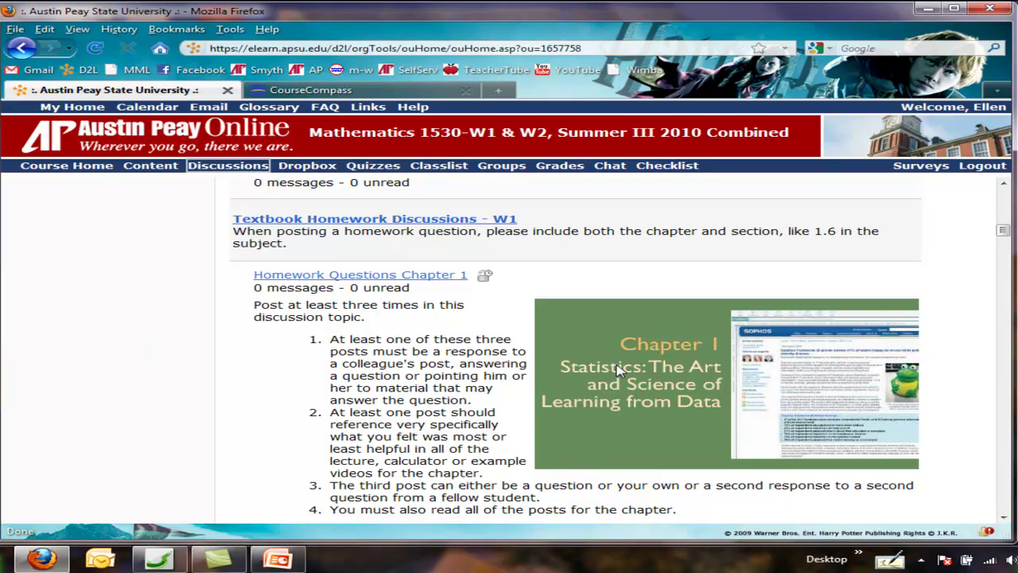
{"action": "scroll", "coordinate": [619, 370], "scroll_direction": "down", "scroll_amount": 10}
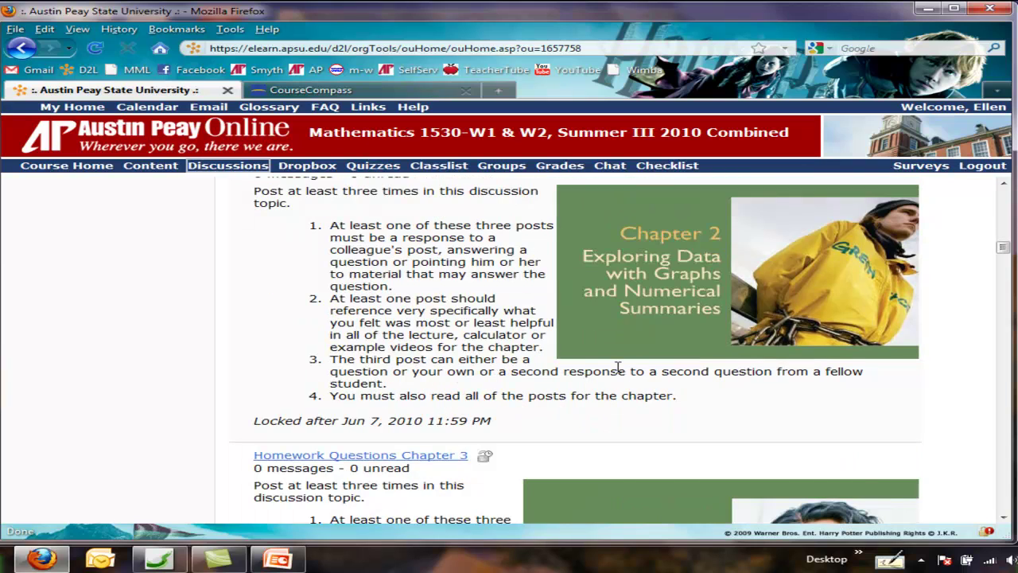
{"action": "scroll", "coordinate": [618, 367], "scroll_direction": "down", "scroll_amount": 7}
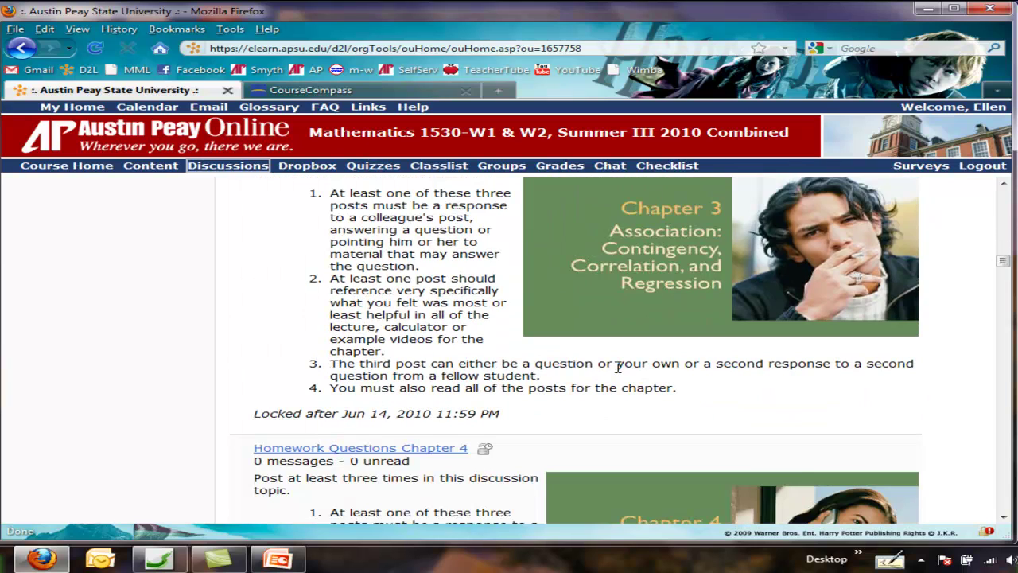
{"action": "scroll", "coordinate": [619, 368], "scroll_direction": "down", "scroll_amount": 12}
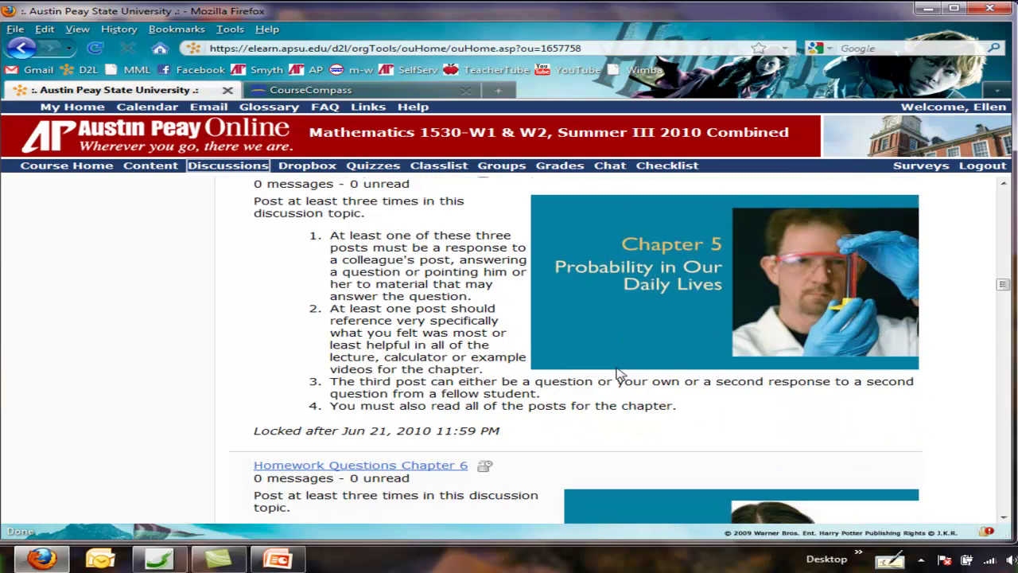
Open the Class Introductions topic in the General Discussions - W1 forum
{"action": "scroll", "coordinate": [618, 374], "scroll_direction": "up", "scroll_amount": 7}
{"action": "scroll", "coordinate": [619, 373], "scroll_direction": "up", "scroll_amount": 18}
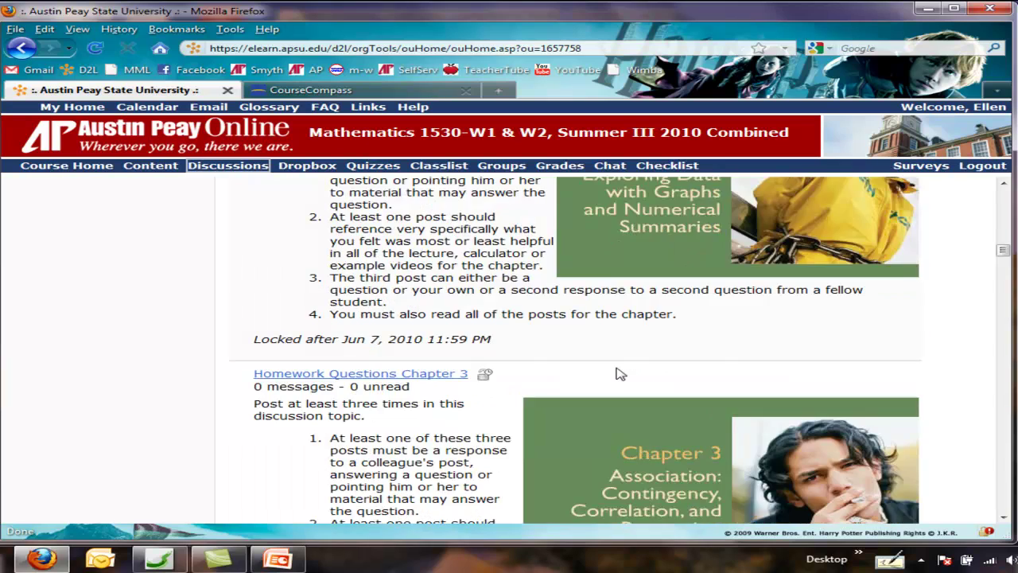
{"action": "scroll", "coordinate": [618, 372], "scroll_direction": "up", "scroll_amount": 7}
{"action": "scroll", "coordinate": [619, 372], "scroll_direction": "up", "scroll_amount": 12}
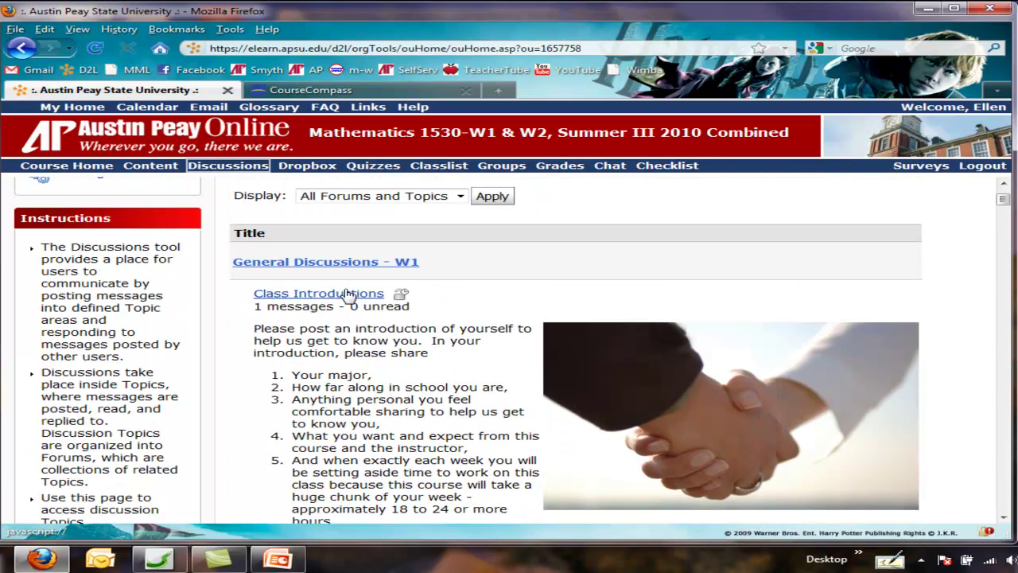
{"action": "left_click", "coordinate": [342, 293]}
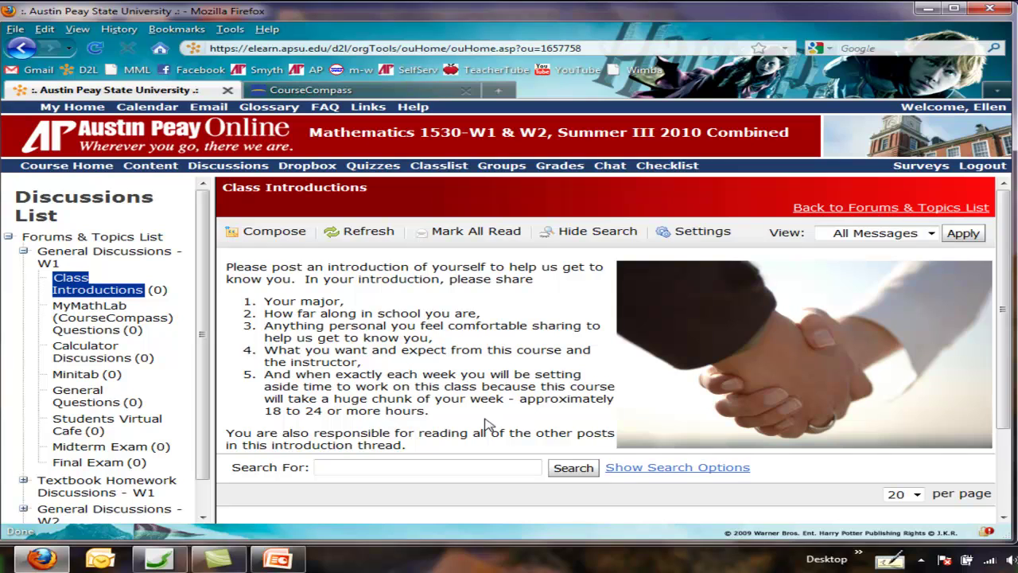
Compose and post a Class Introductions message with a first-name greeting as the subject and a brief self-introduction as the body
{"action": "left_click", "coordinate": [278, 235]}
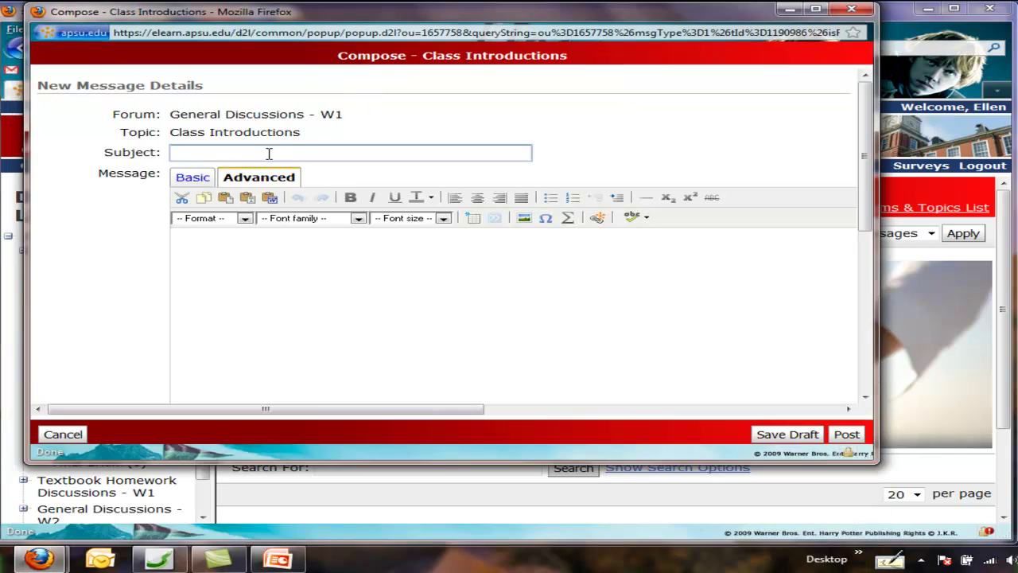
{"action": "left_click", "coordinate": [271, 155]}
{"action": "type", "text": "Hi"}
{"action": "key", "text": "Down"}
{"action": "key", "text": "Return"}
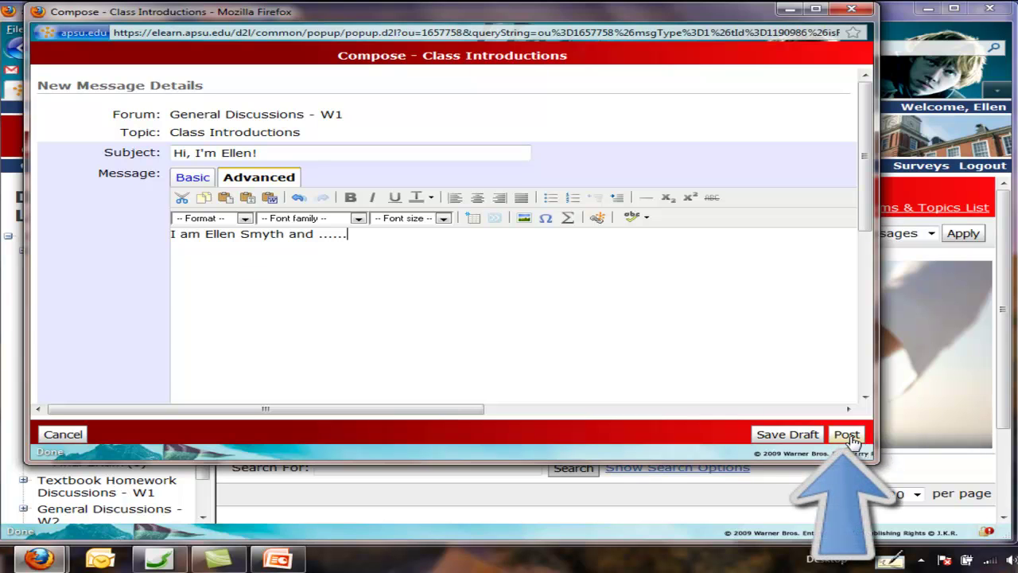
{"action": "left_click", "coordinate": [847, 435]}
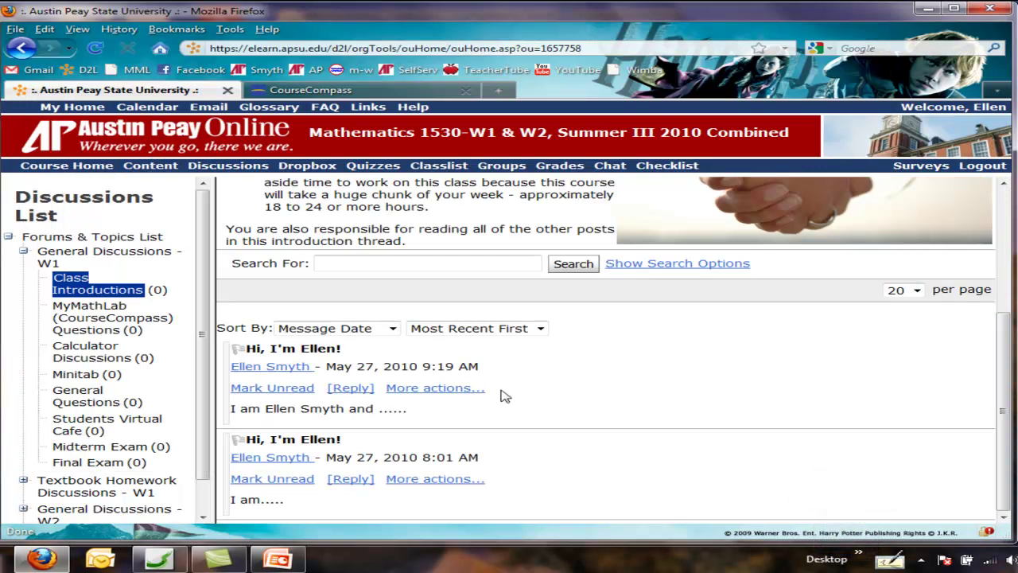
Reply to the newest Class Introductions message with the filler text "tkjalk;fjsdlkfjdas" and post the reply
{"action": "left_click", "coordinate": [350, 388]}
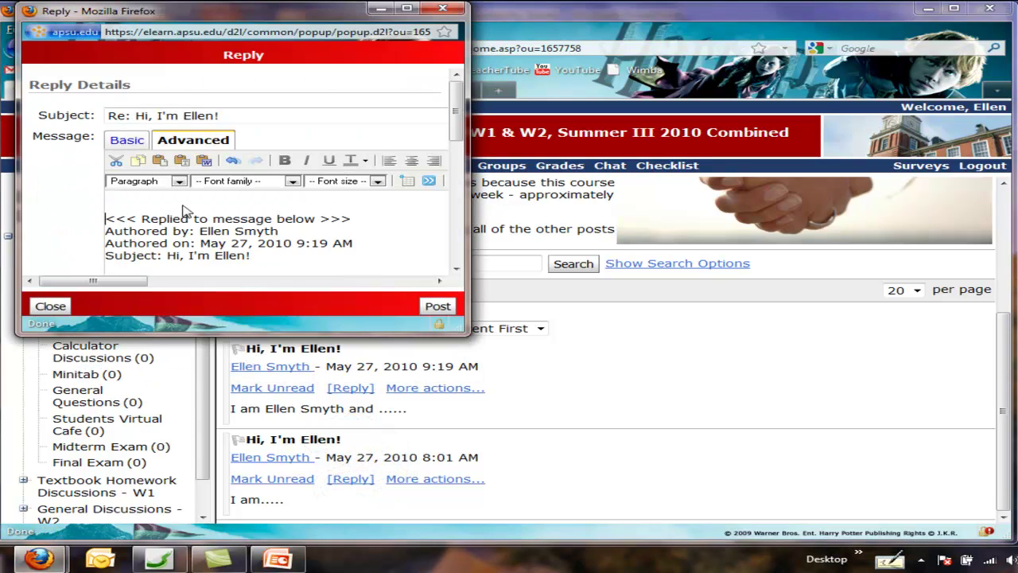
{"action": "type", "text": "tkjalk;fjsdlkfjdas"}
{"action": "left_click", "coordinate": [437, 306]}
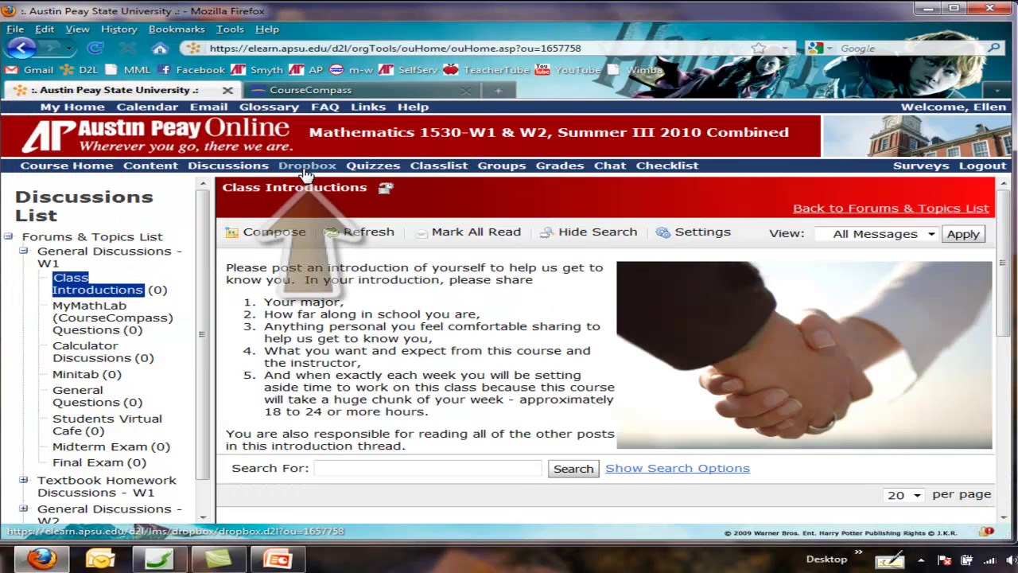
View the course's Dropbox Folders and Quizzes pages, ending on the Classlist
{"action": "left_click", "coordinate": [306, 168]}
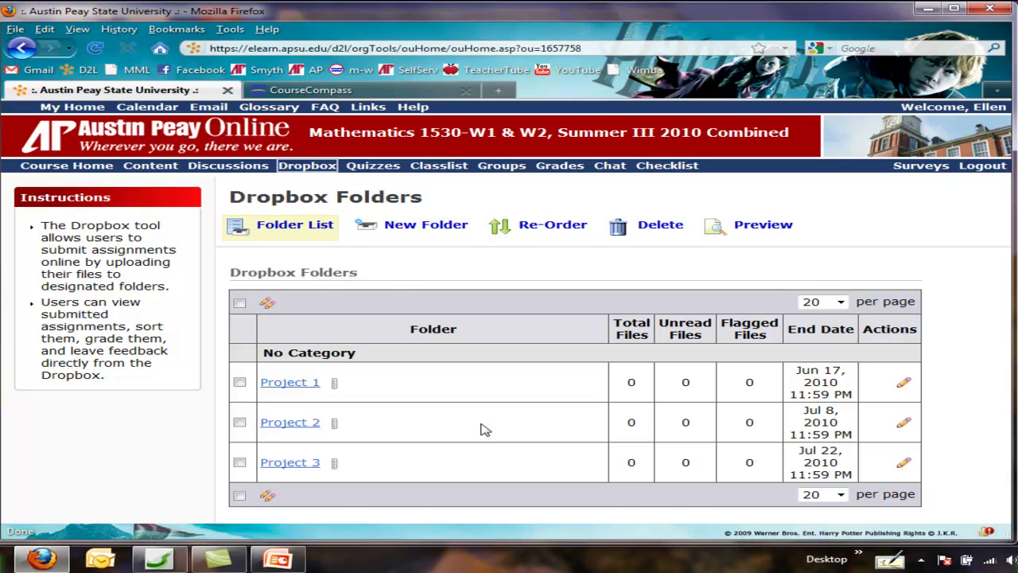
{"action": "left_click", "coordinate": [372, 165]}
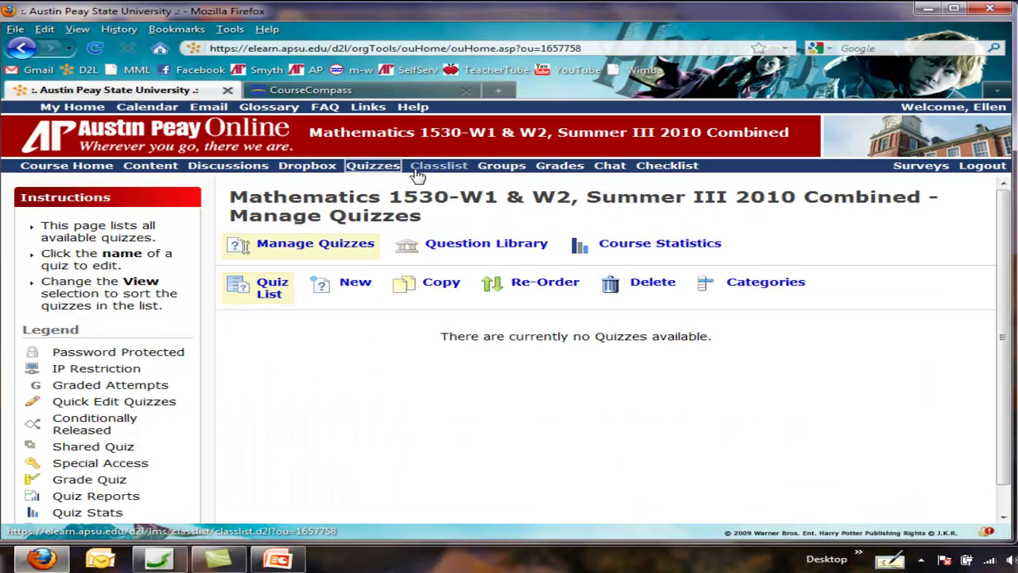
{"action": "left_click", "coordinate": [447, 172]}
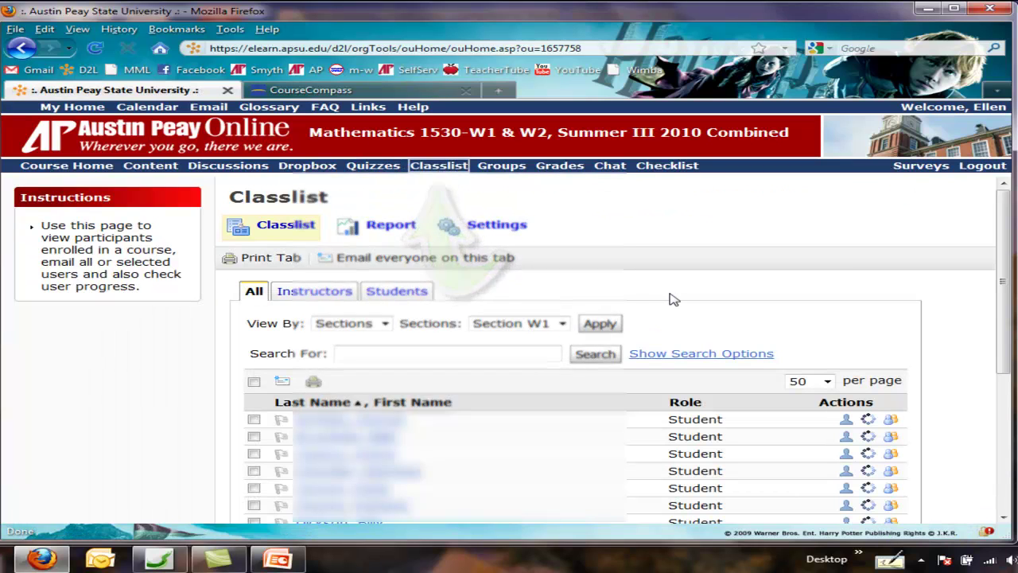
Select both instructors in the Classlist and send them an email with the subject "Testing, Again" and the message "Test"
{"action": "scroll", "coordinate": [671, 298], "scroll_direction": "down", "scroll_amount": 4}
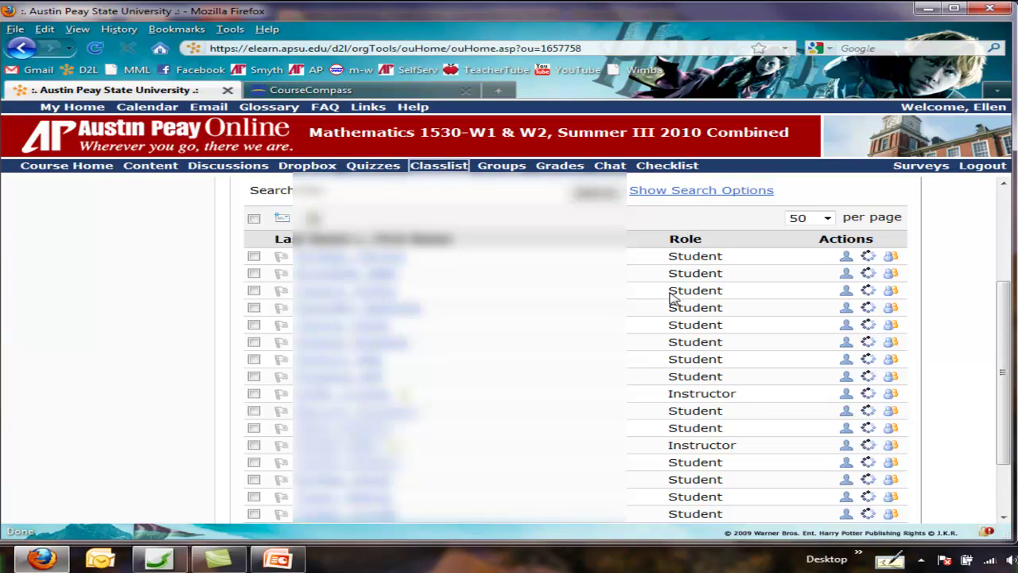
{"action": "scroll", "coordinate": [671, 298], "scroll_direction": "down", "scroll_amount": 2}
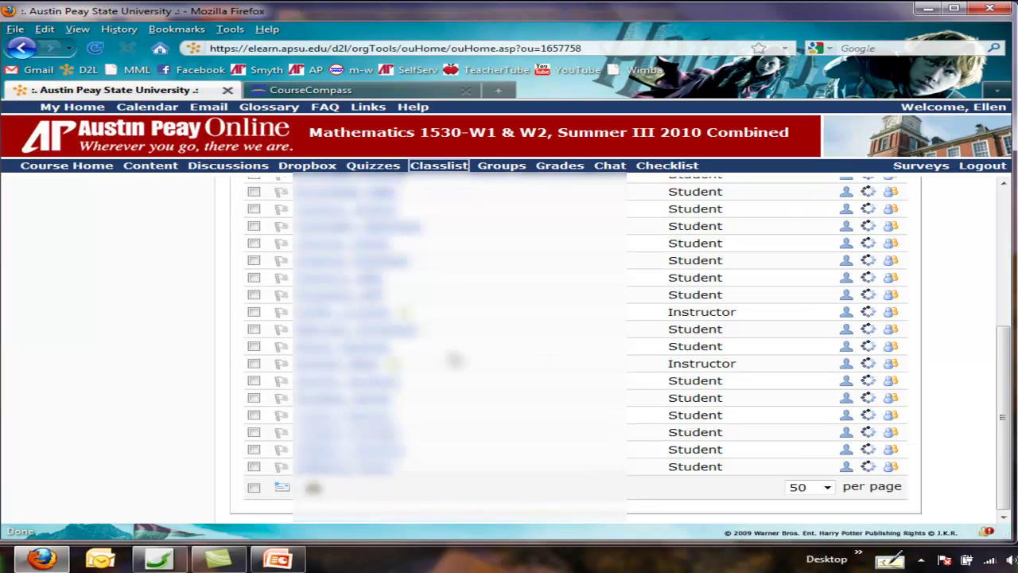
{"action": "left_click", "coordinate": [252, 364]}
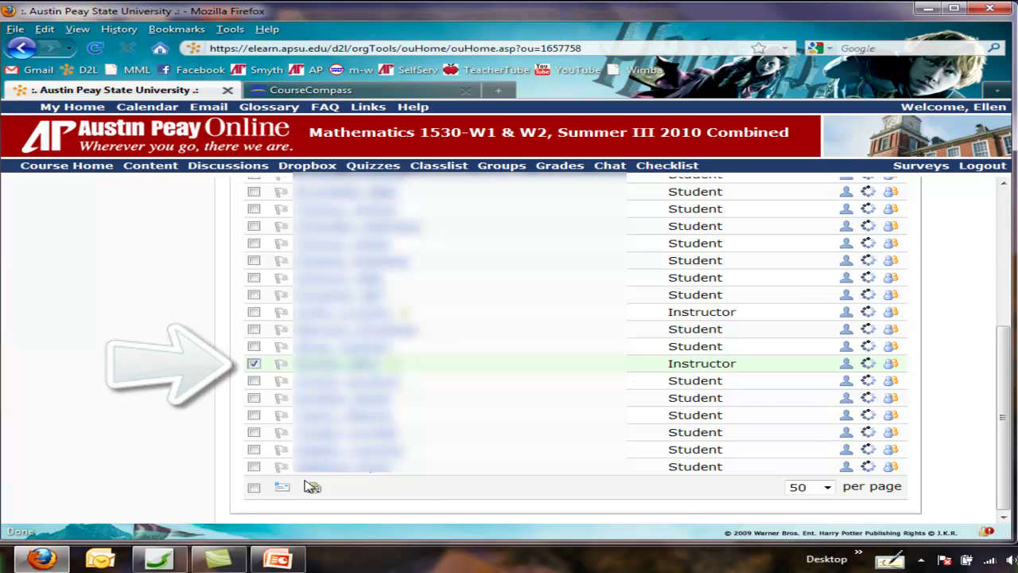
{"action": "left_click", "coordinate": [282, 490]}
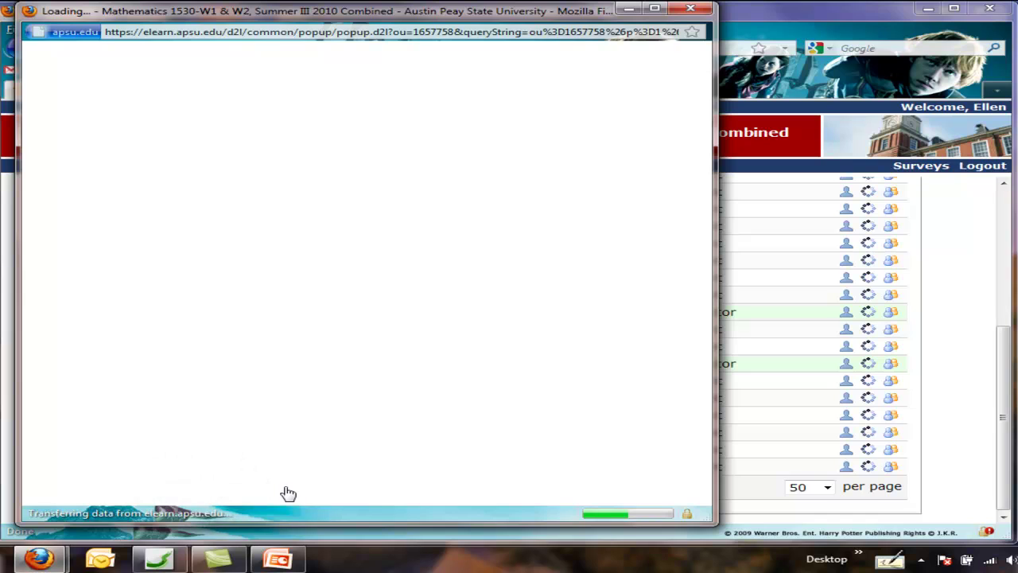
{"action": "type", "text": "Testing, Again"}
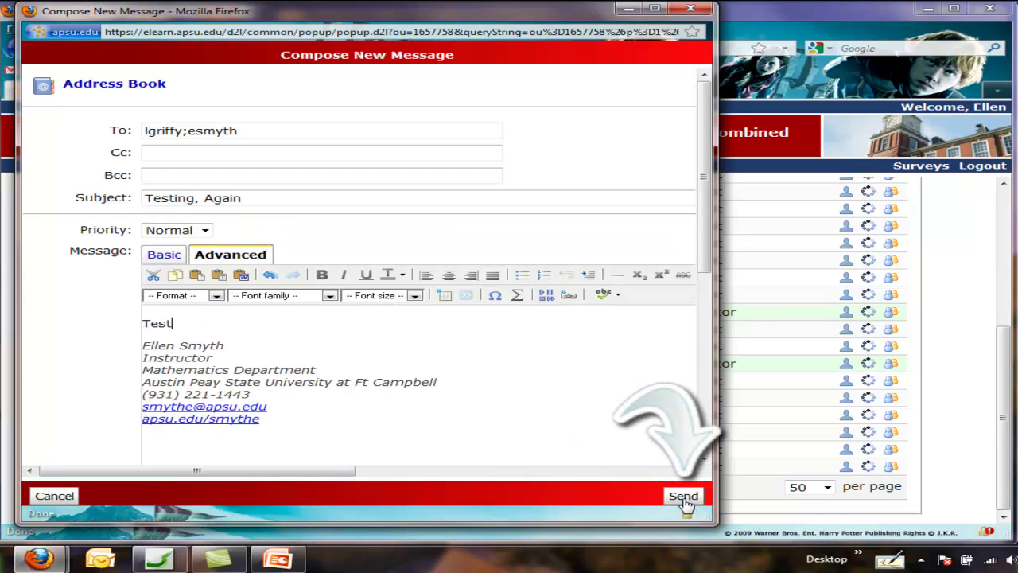
{"action": "left_click", "coordinate": [682, 496]}
{"action": "left_click", "coordinate": [675, 494]}
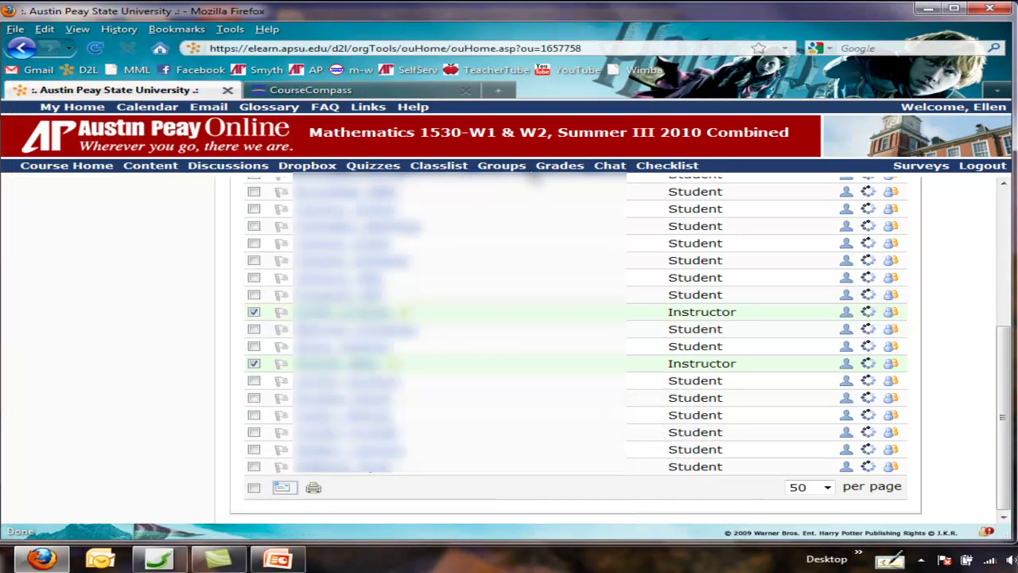
View the Groups page, and from the new-mail notification open the email Inbox and read the "Testing, Again" message
{"action": "left_click", "coordinate": [495, 167]}
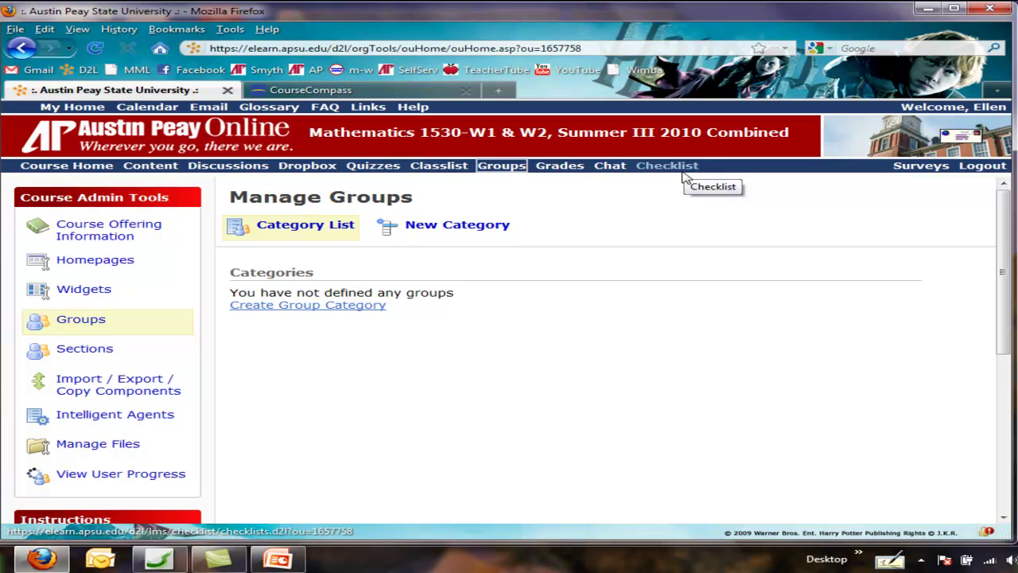
{"action": "left_click", "coordinate": [975, 141]}
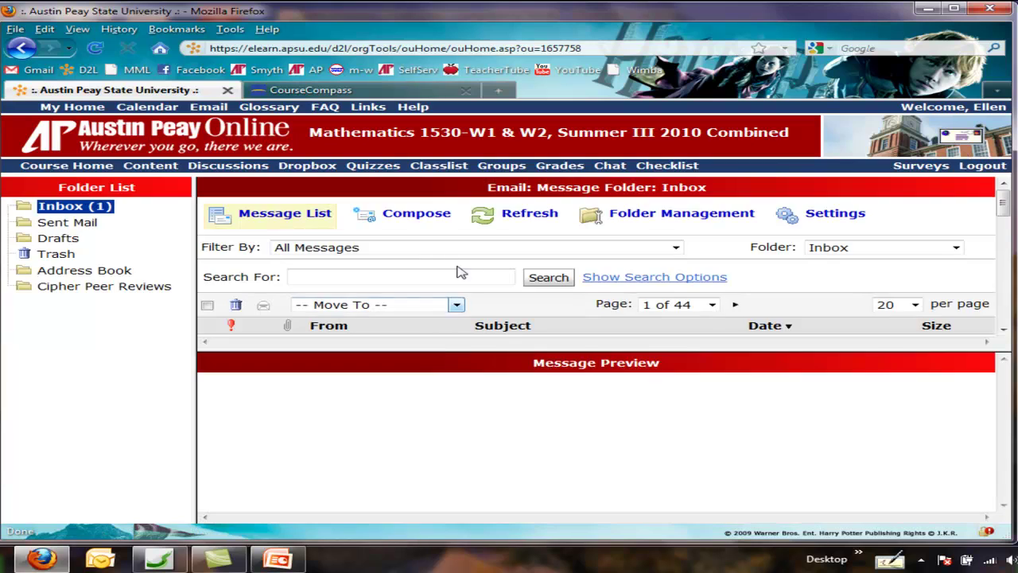
{"action": "scroll", "coordinate": [469, 264], "scroll_direction": "down", "scroll_amount": 2}
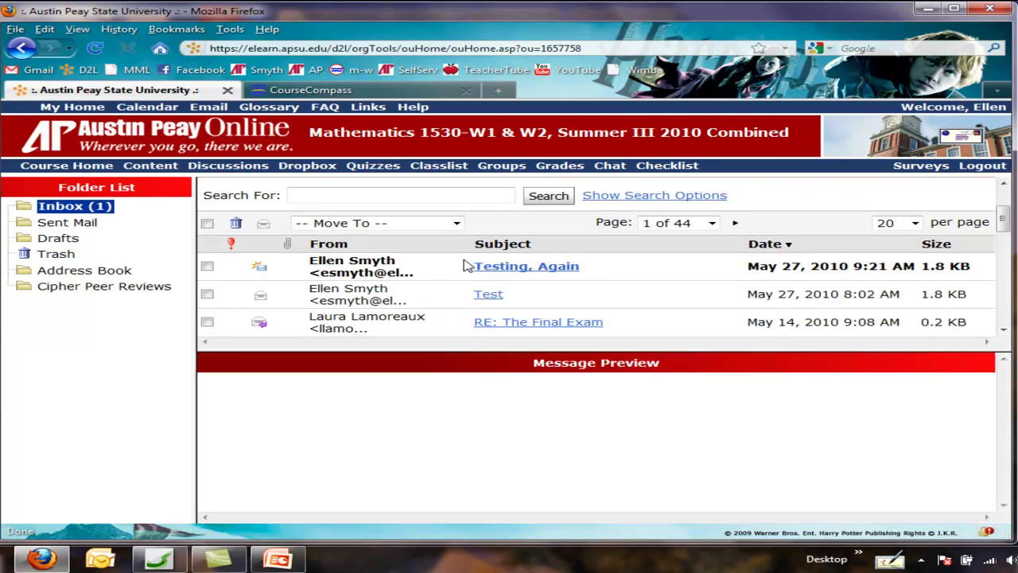
{"action": "left_click", "coordinate": [525, 269]}
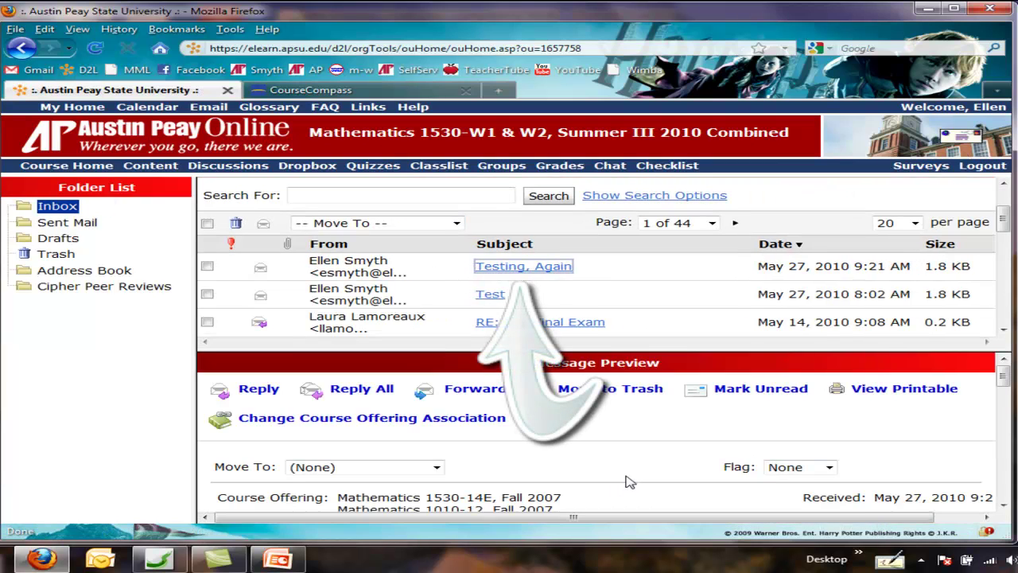
{"action": "scroll", "coordinate": [621, 453], "scroll_direction": "down", "scroll_amount": 5}
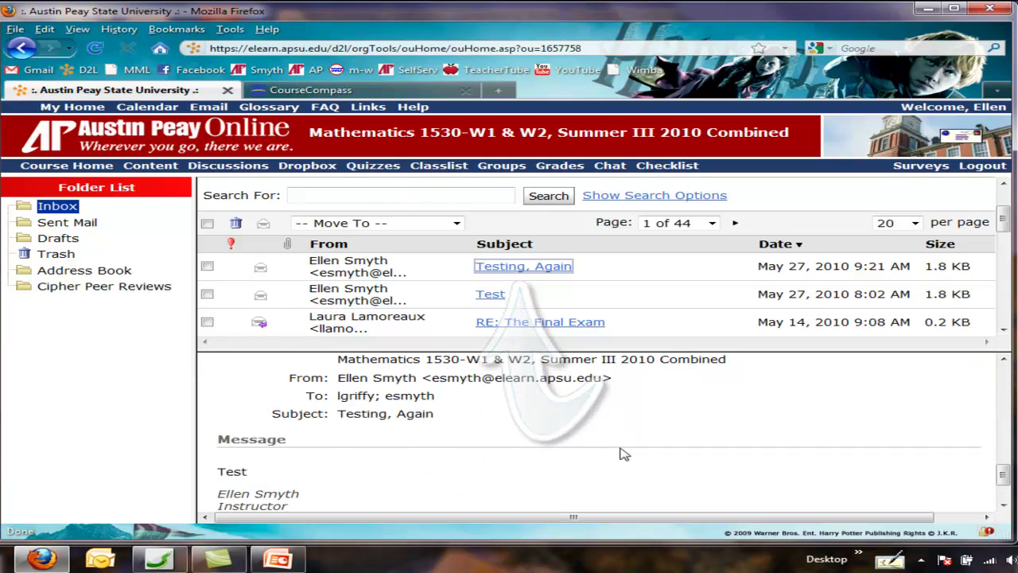
{"action": "scroll", "coordinate": [624, 453], "scroll_direction": "down", "scroll_amount": 2}
{"action": "scroll", "coordinate": [624, 453], "scroll_direction": "up", "scroll_amount": 7}
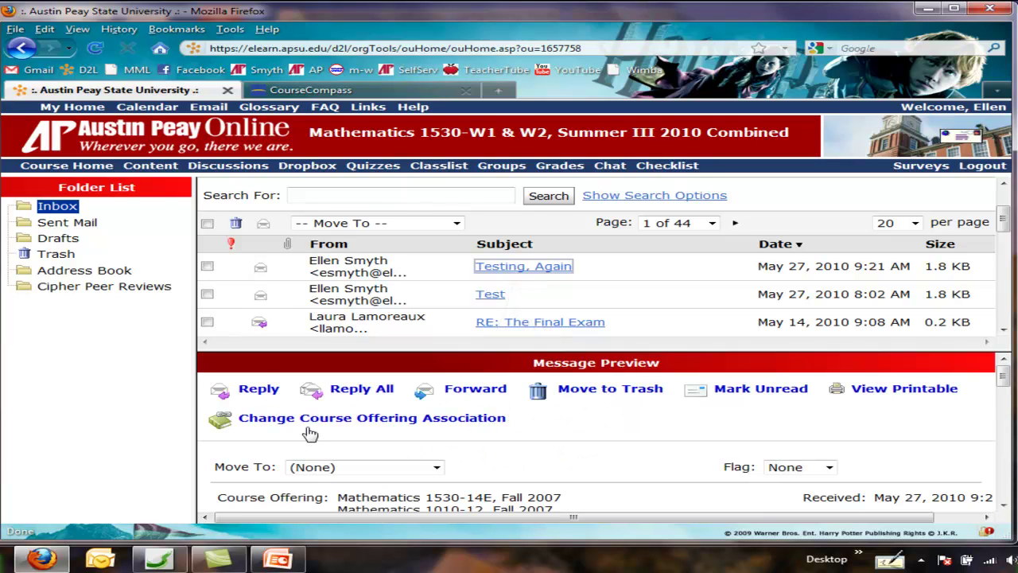
Reply to the "Testing, Again" email with the filler text "afdjklfjads; jflekwj" and send it
{"action": "left_click", "coordinate": [258, 389]}
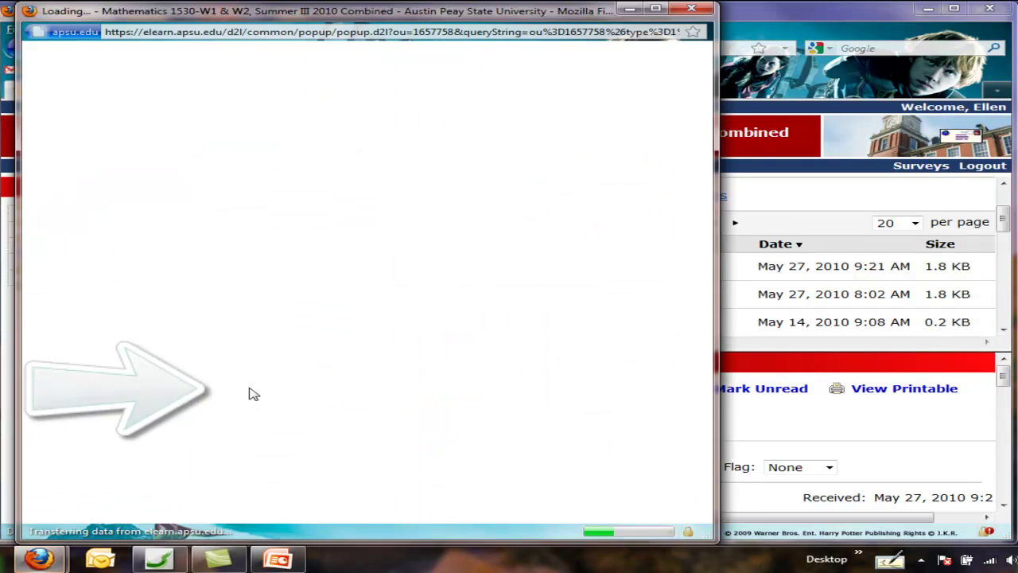
{"action": "left_click", "coordinate": [202, 327]}
{"action": "type", "text": "afdj"}
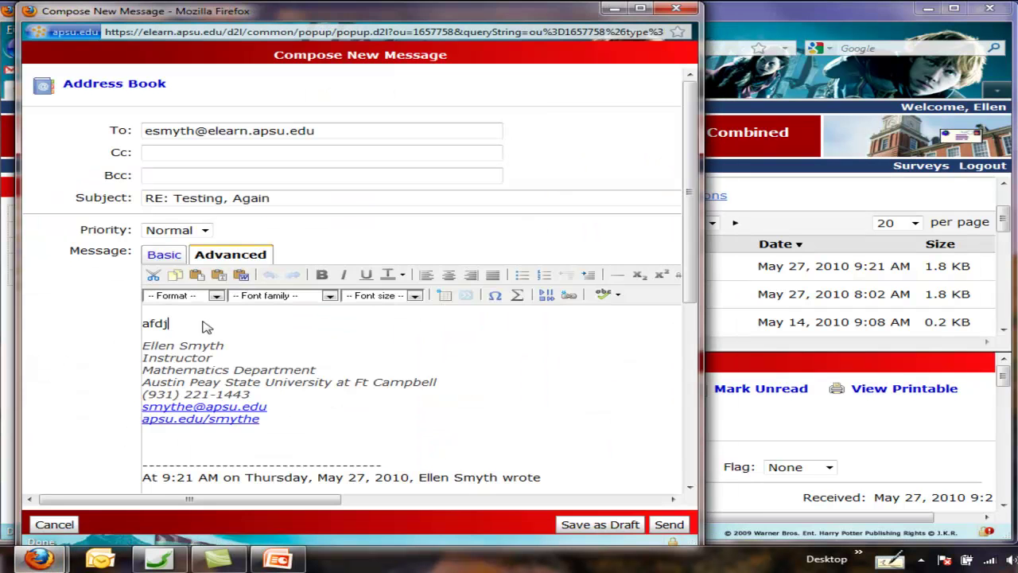
{"action": "type", "text": "klfjads; jflekwj"}
{"action": "left_click", "coordinate": [666, 525]}
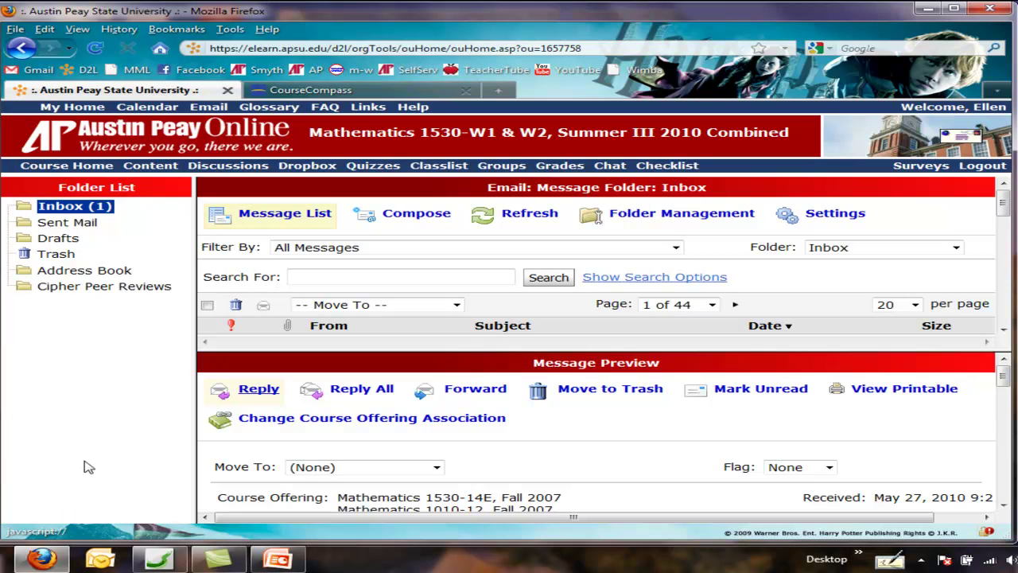